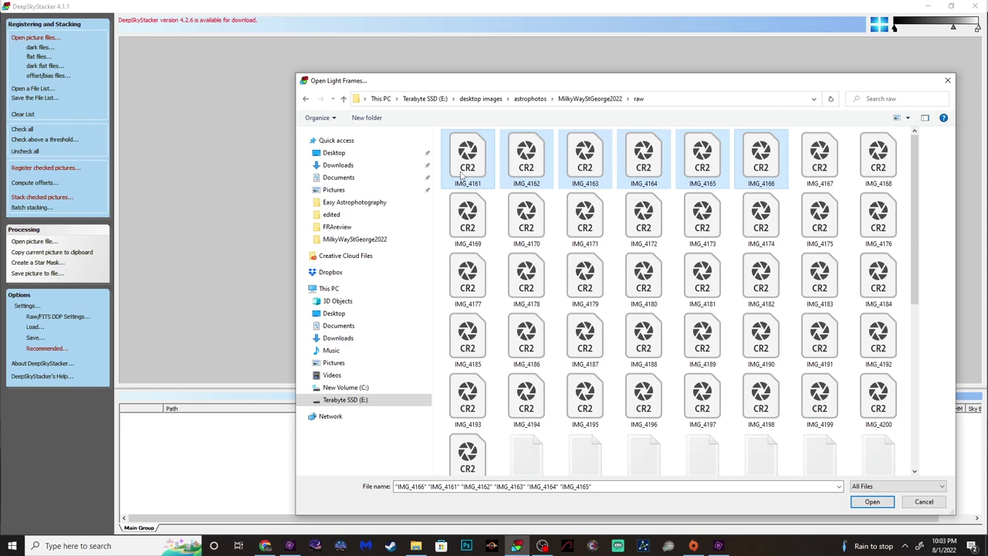
- Load the raw CR2 files IMG_4161 to IMG_4201 as light frames and check all of them
key(shift+Right)
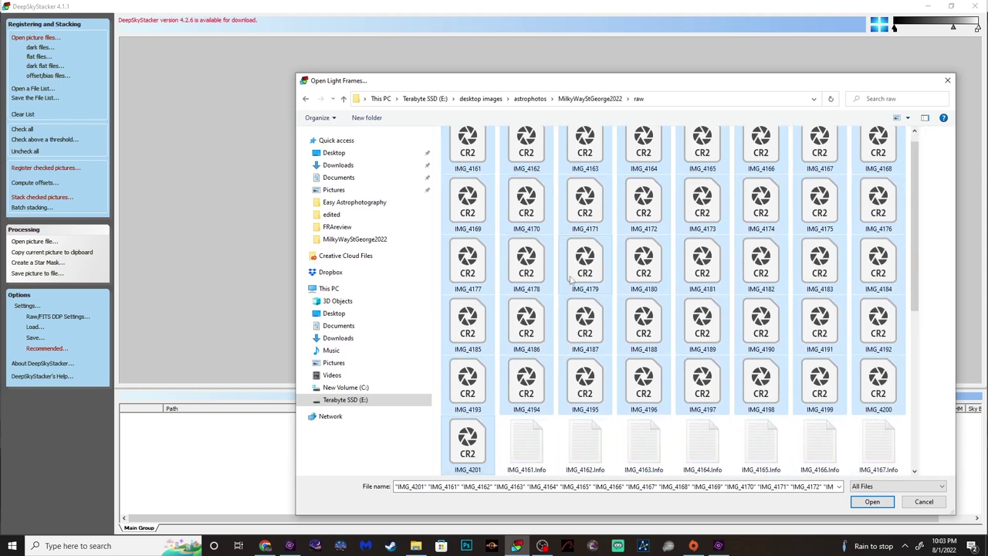
click(873, 502)
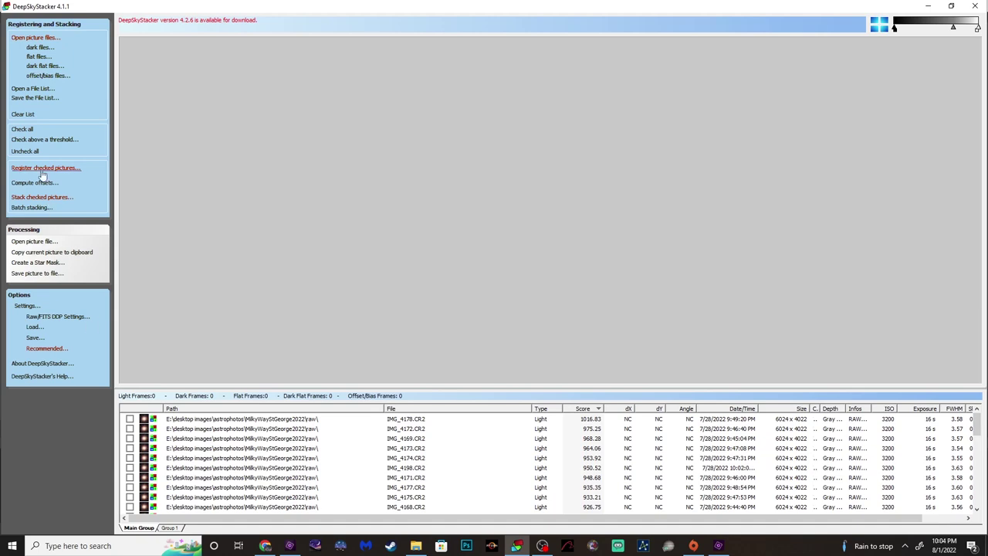
click(21, 129)
- Open the registration settings for the checked pictures and review the stacking parameters and recommended settings
click(31, 169)
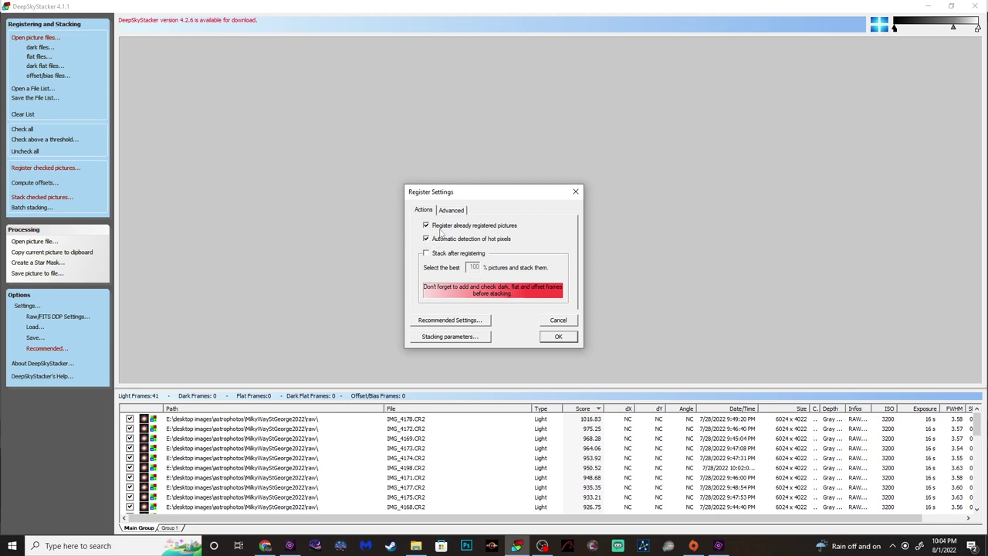
click(466, 337)
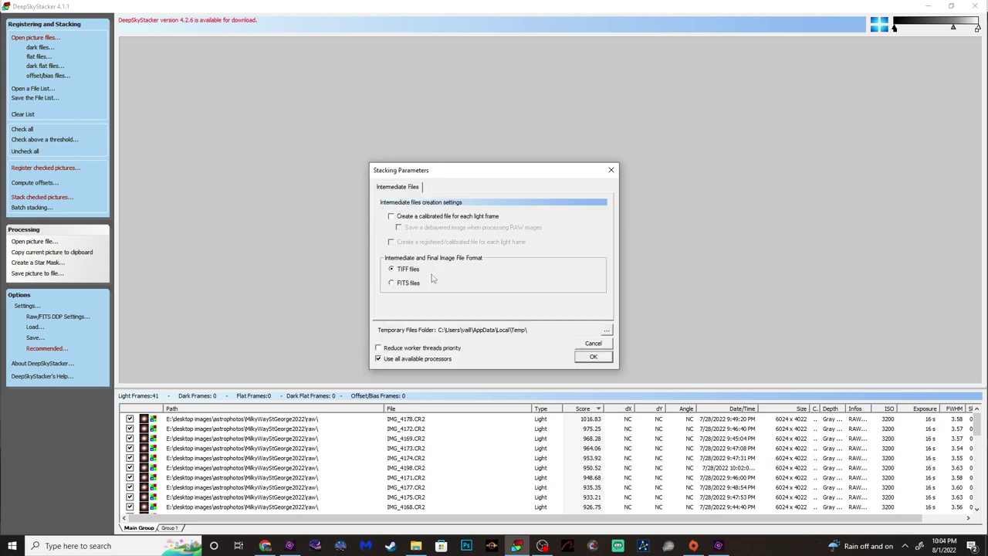
click(582, 359)
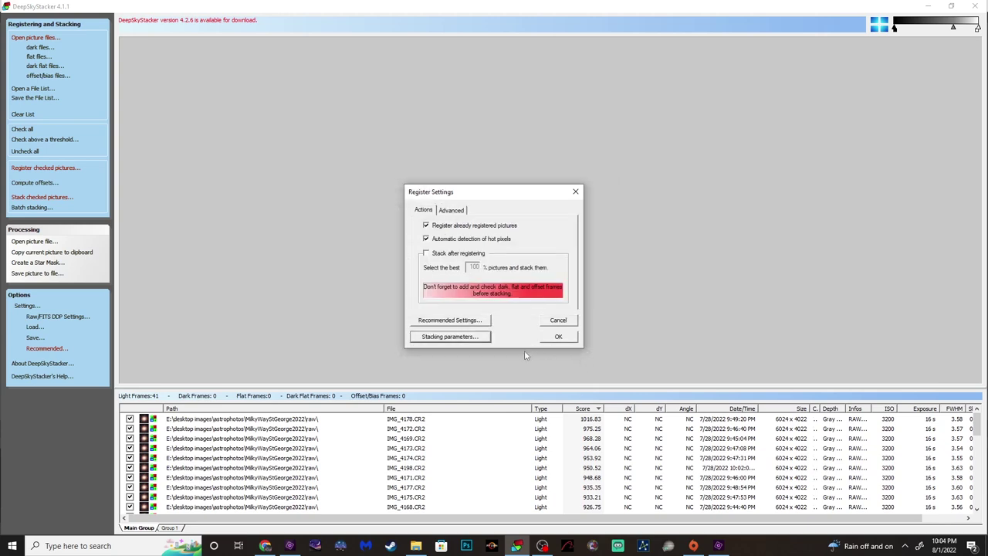
click(464, 320)
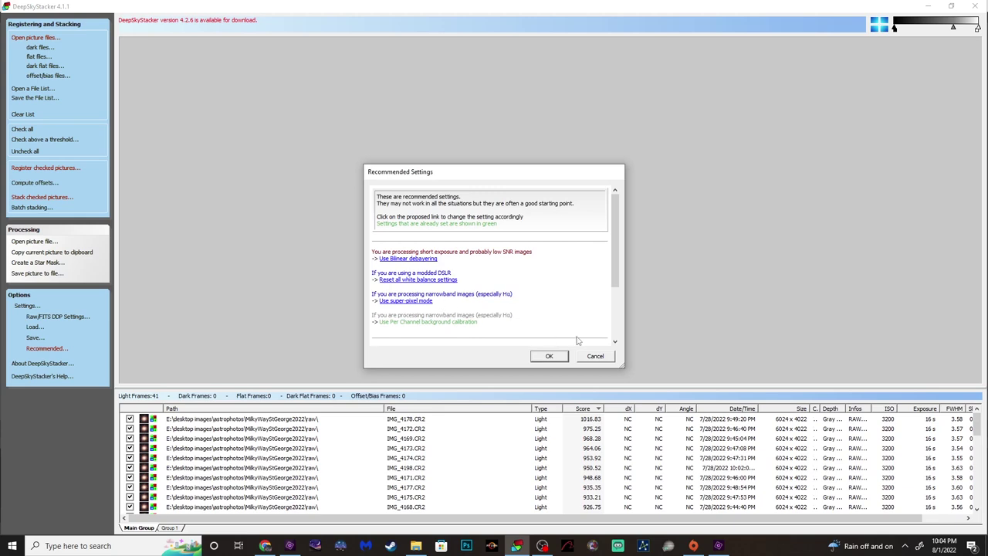
click(590, 357)
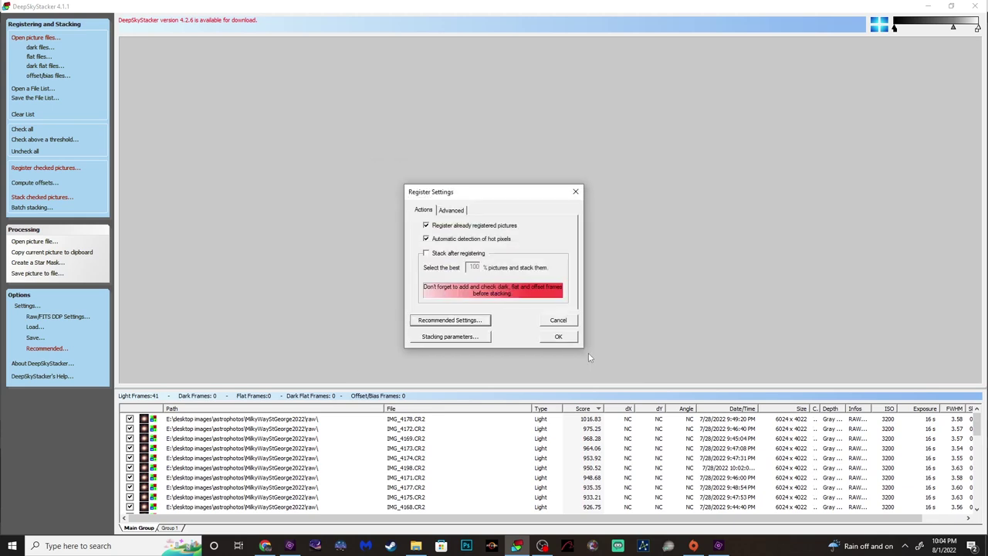
- Compute the number of detected stars at the 36% star detection threshold, and register the checked pictures
click(456, 211)
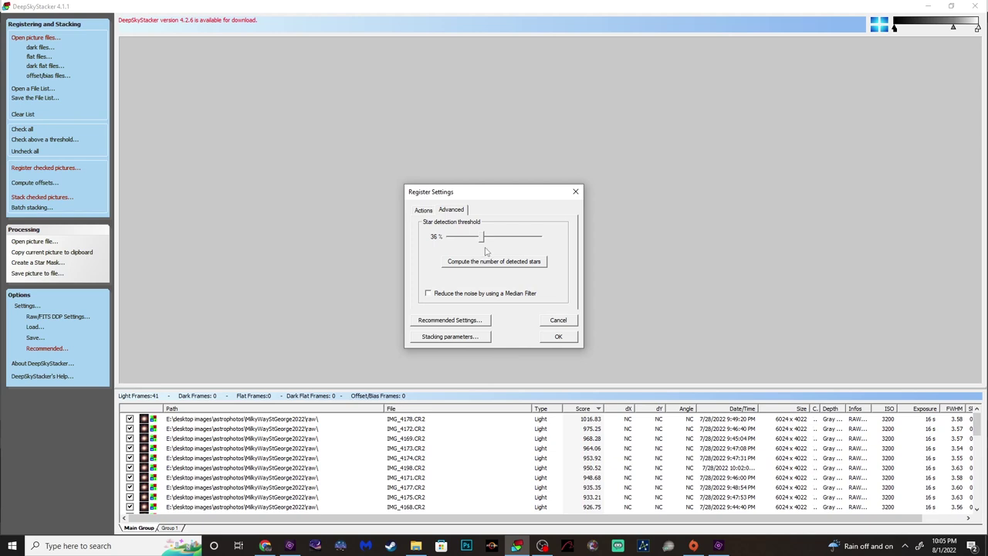
click(493, 265)
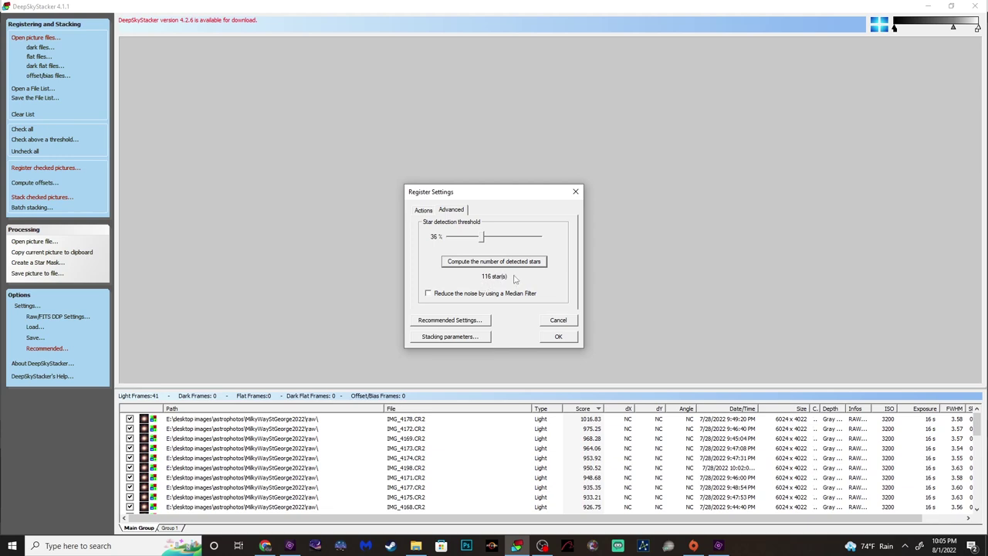
click(558, 338)
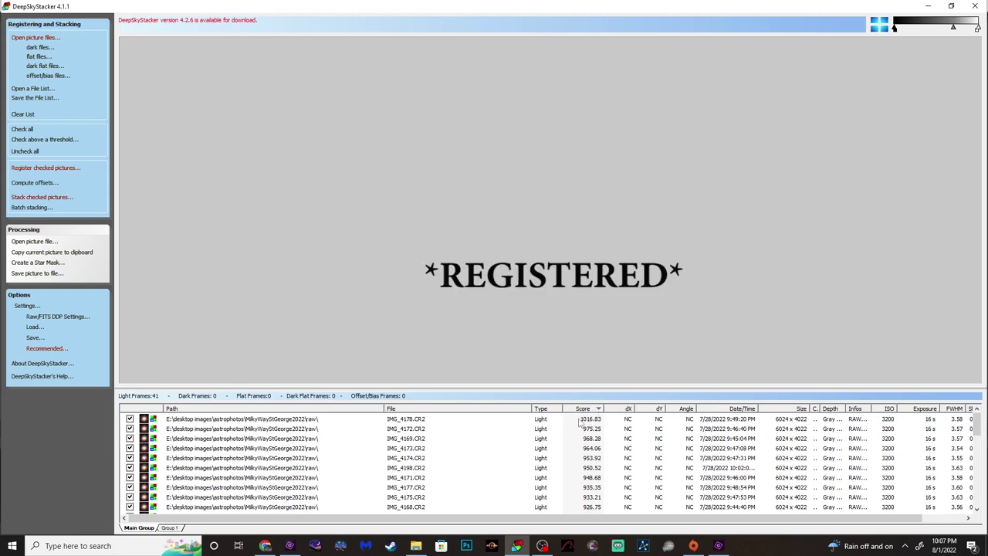
- Preview the highest-scoring frame IMG_4178.CR2 with brightened midtones and compare it with the next-best frame
click(580, 421)
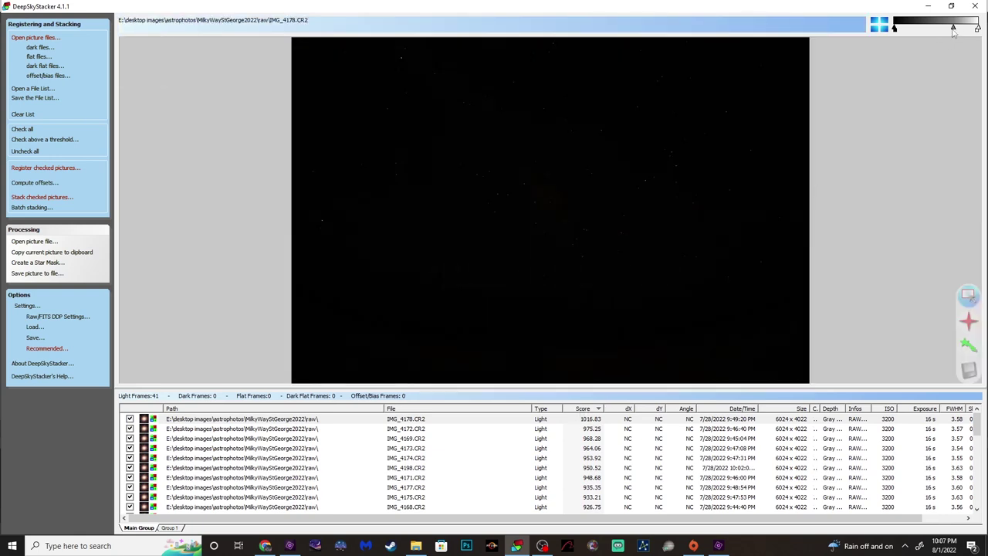
drag(951, 29, 921, 37)
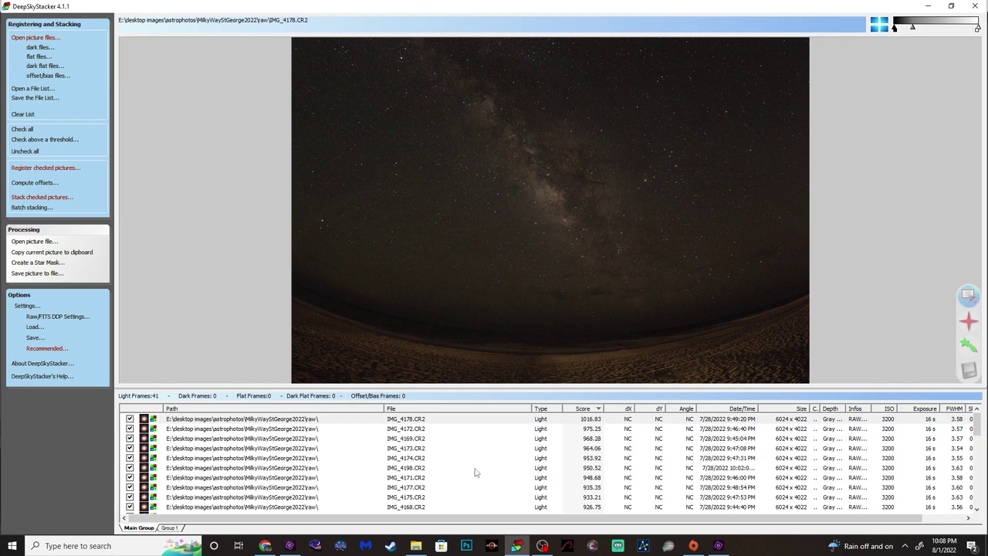
click(275, 421)
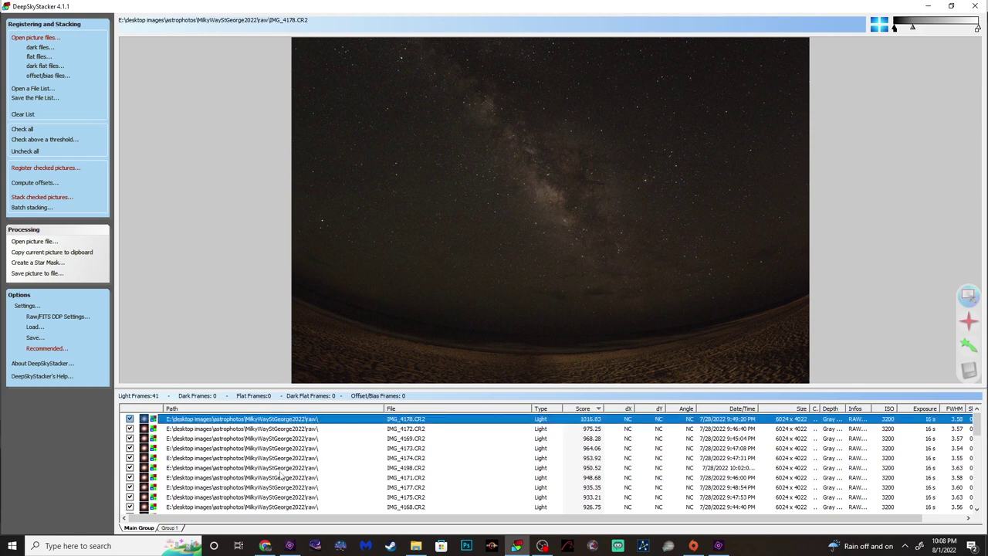
click(273, 431)
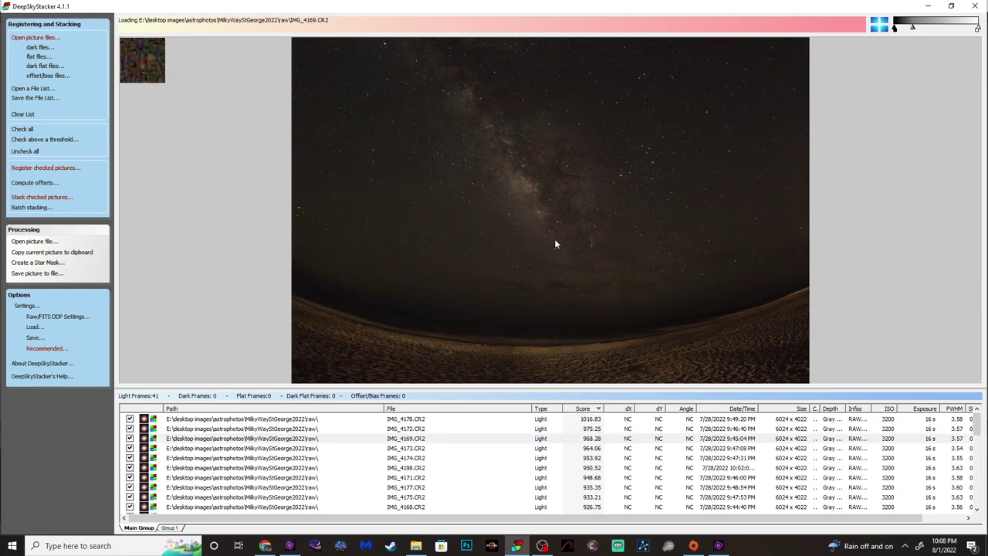
- Set the highest-scoring light frame, IMG_4178.CR2, as the reference frame for stacking
click(357, 418)
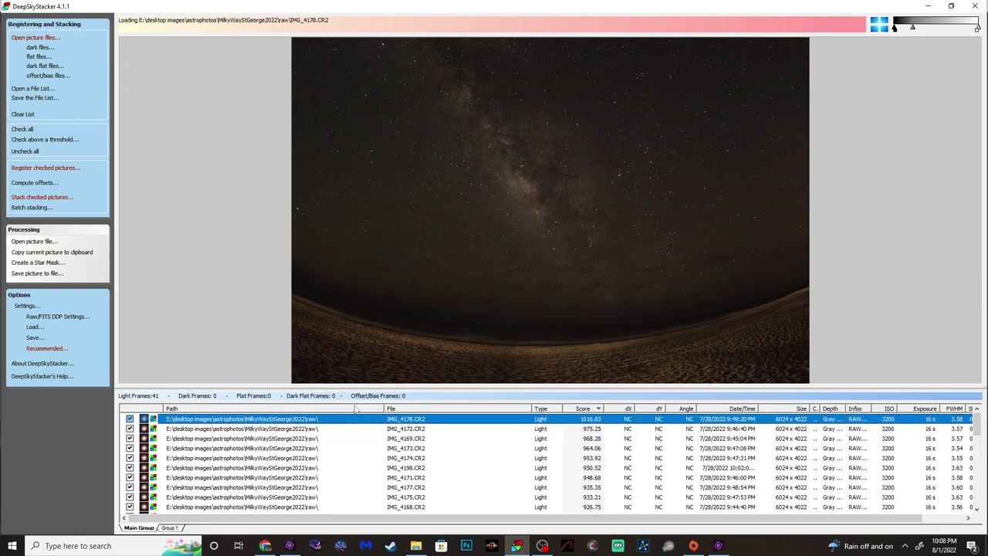
right_click(275, 421)
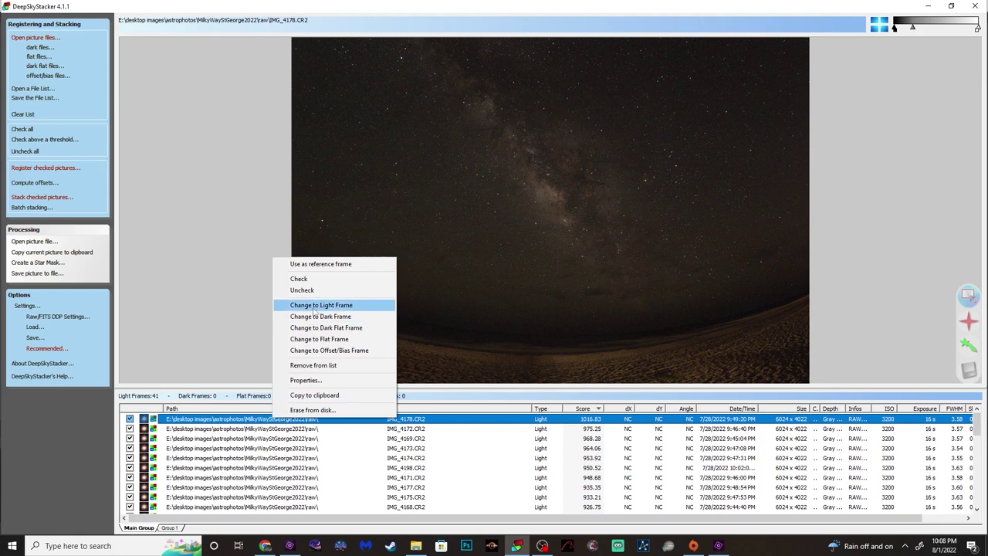
click(326, 266)
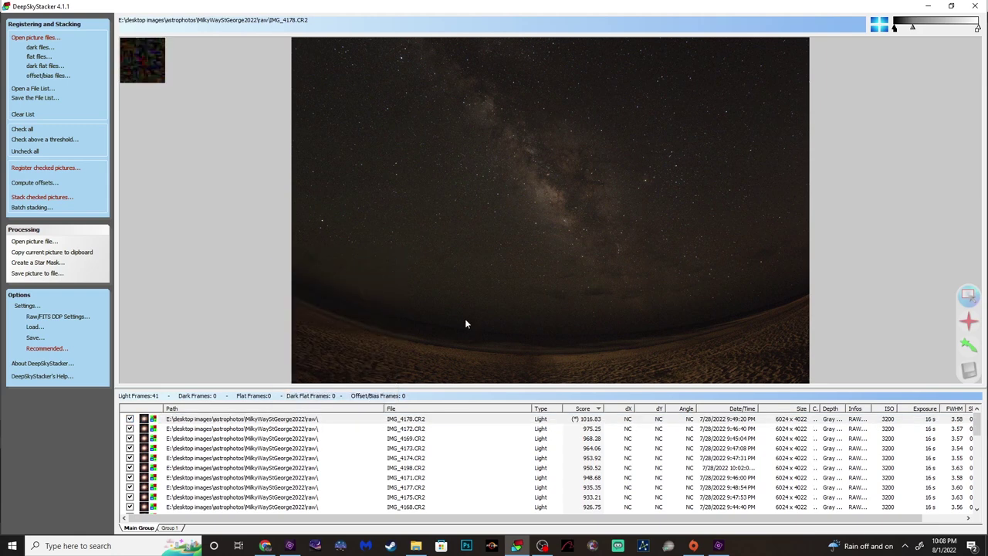
click(572, 421)
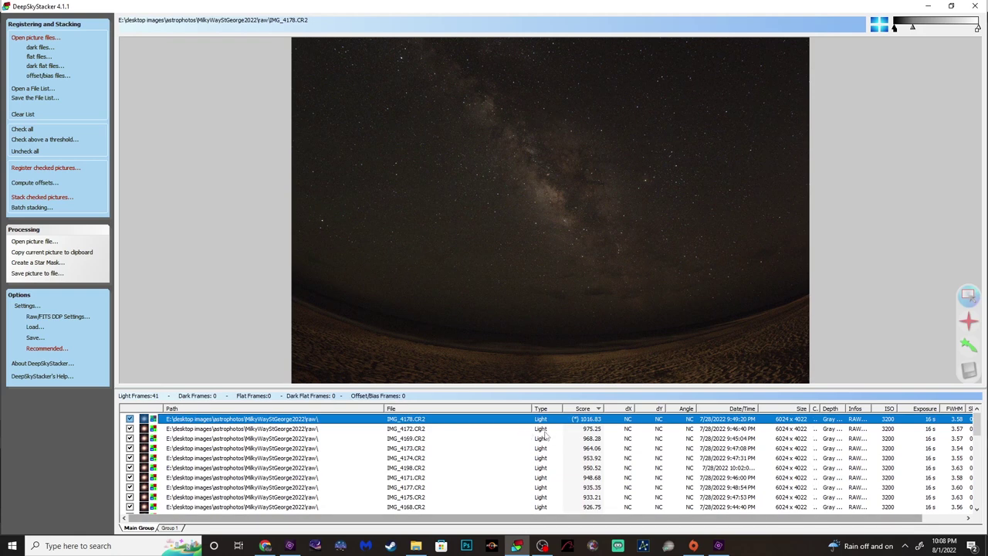
click(581, 261)
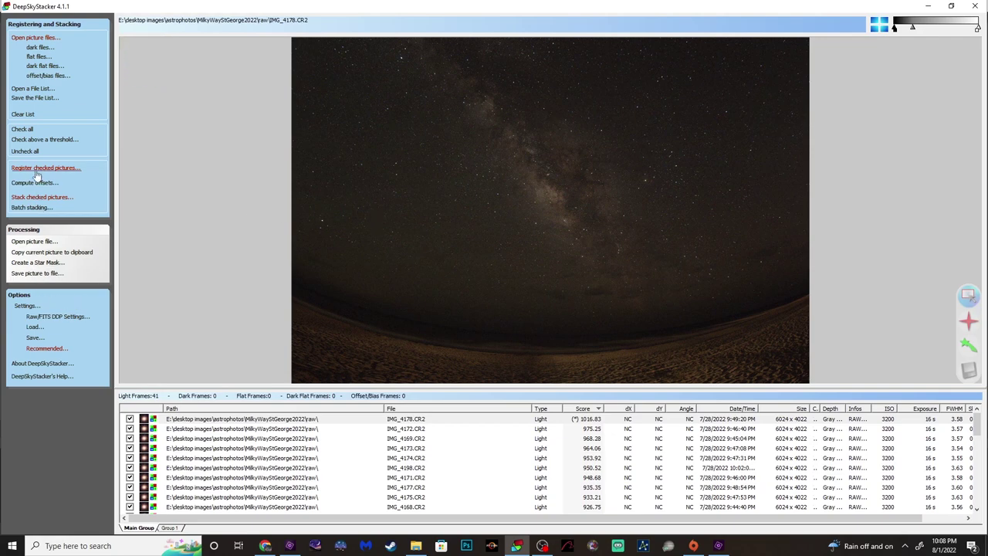
- Open the stacking setup for the checked pictures and review the listed stacking steps
click(37, 197)
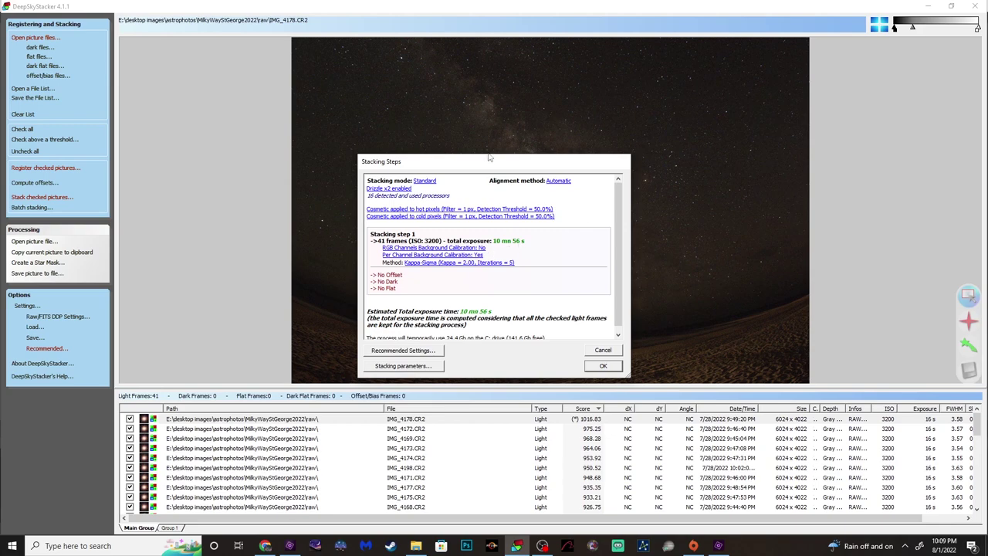
drag(488, 162, 676, 199)
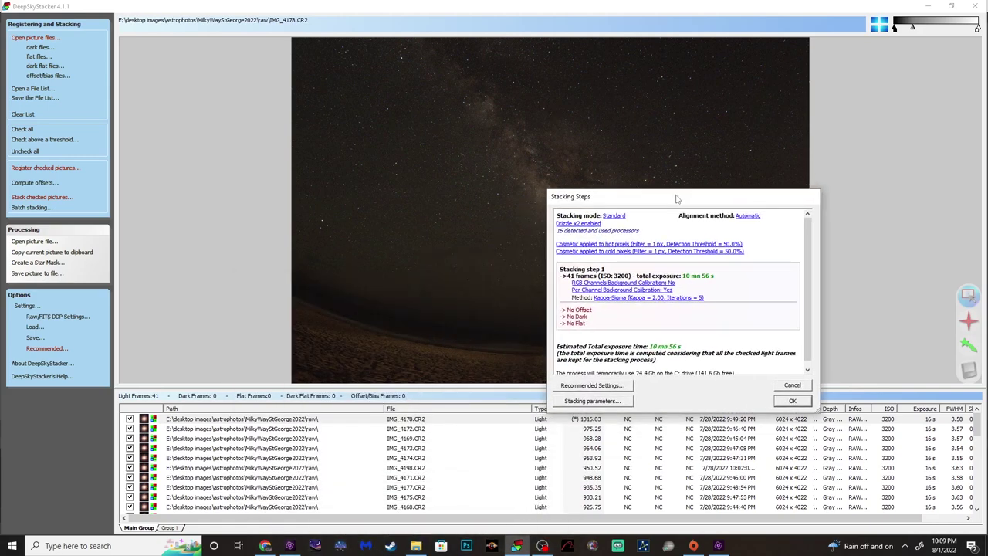
drag(702, 201, 549, 166)
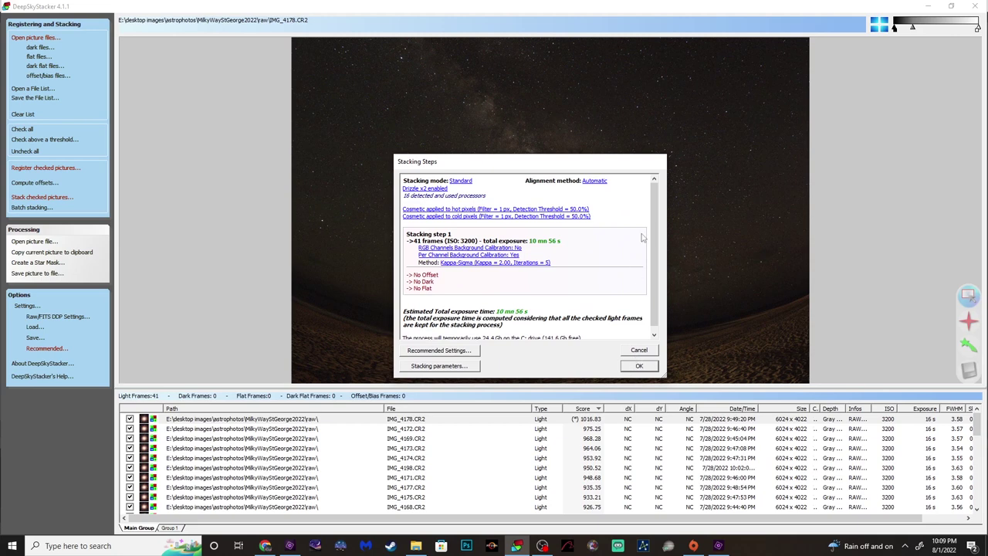
drag(586, 166, 539, 174)
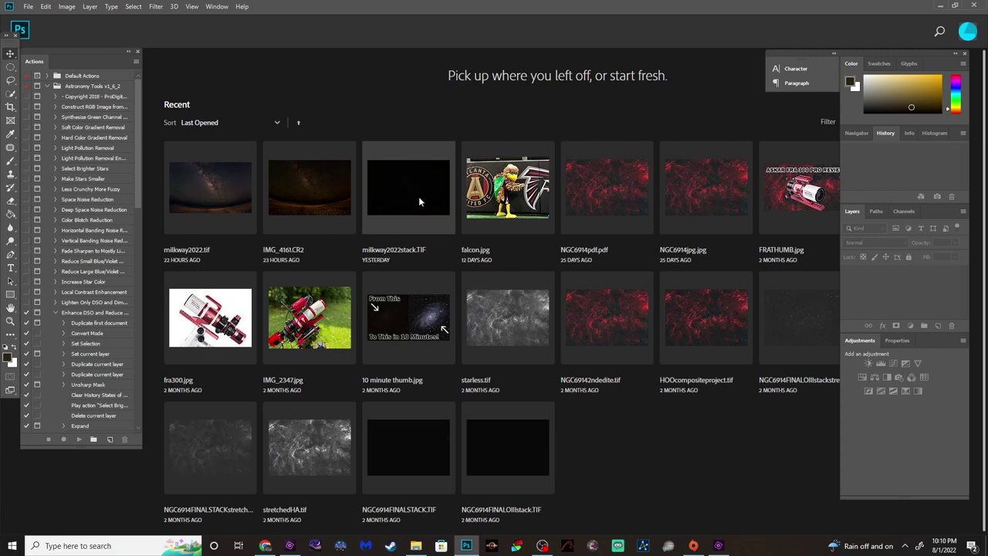
- In Photoshop, open the recent file milkway2022stack.TIF and duplicate its background layer
click(419, 199)
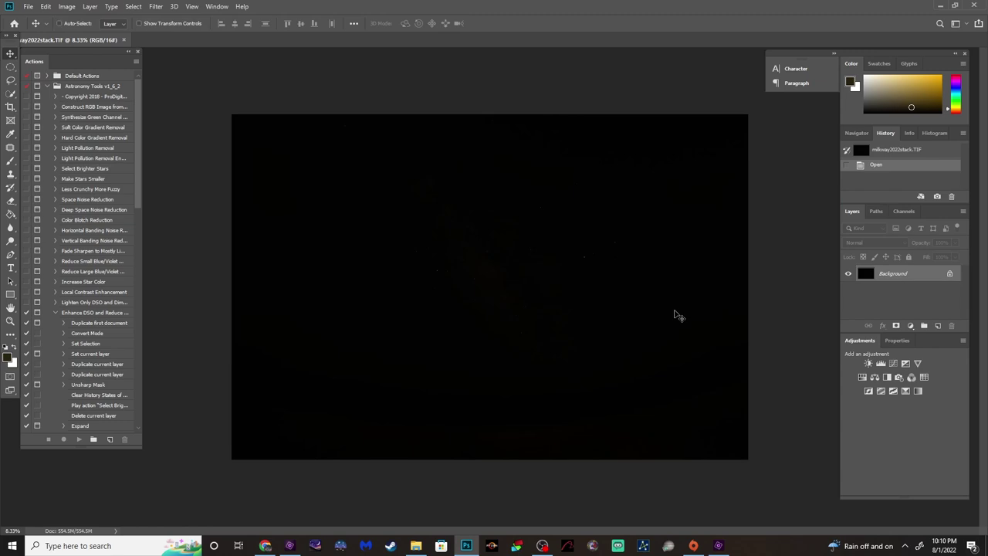
key(ctrl+j)
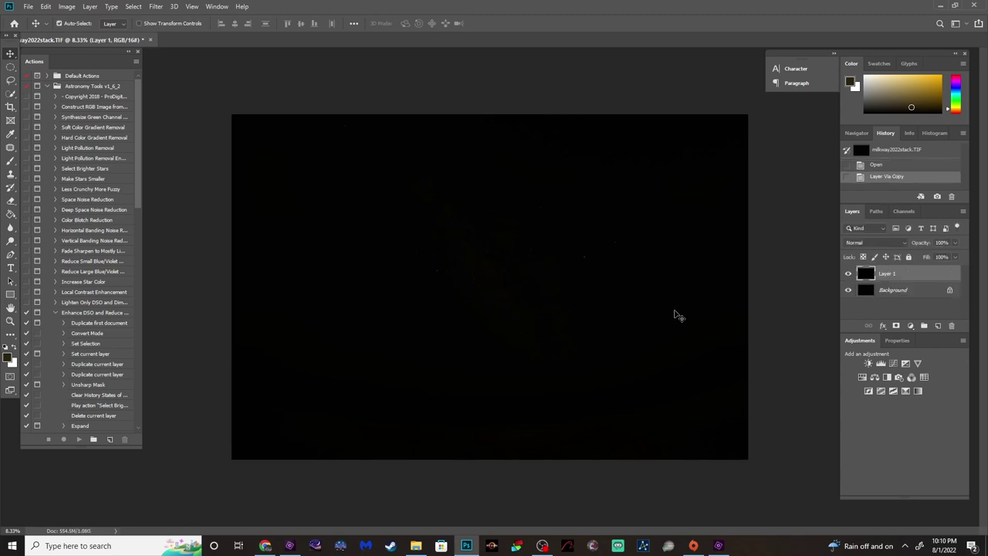
- Stretch the duplicated layer with a Curves adjustment using the Arcsinh30 preset
key(ctrl+m)
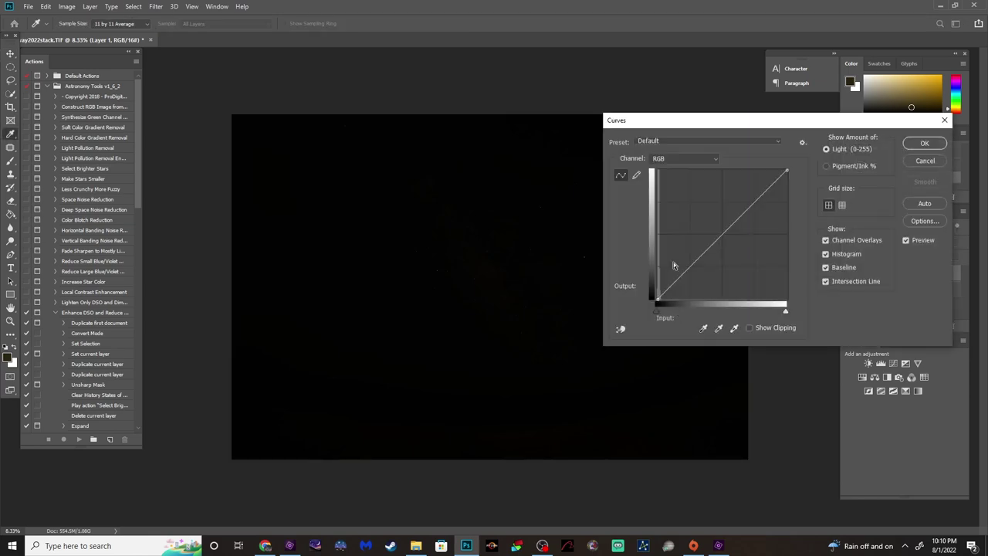
click(709, 141)
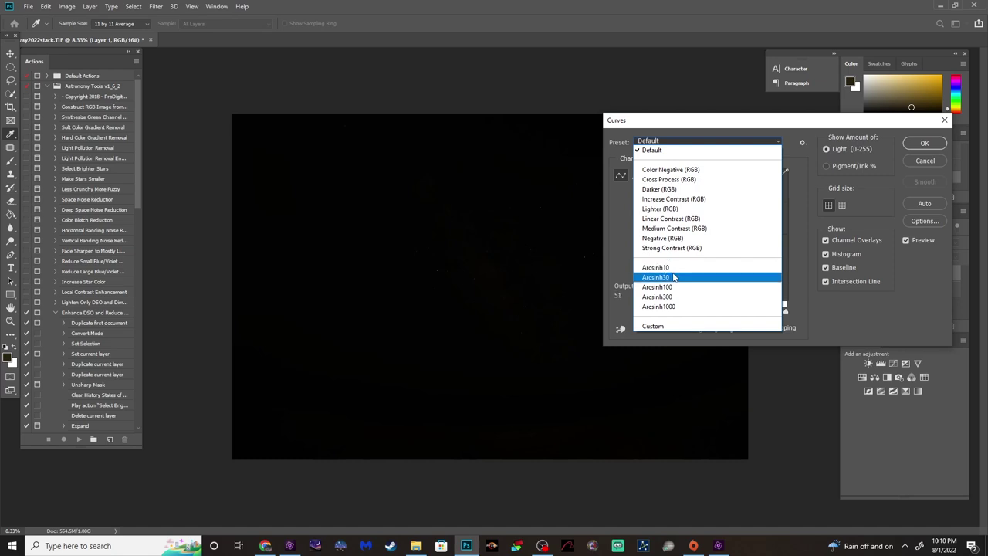
click(507, 256)
mouse_move(735, 220)
mouse_down()
mouse_move(699, 198)
mouse_move(726, 228)
mouse_up()
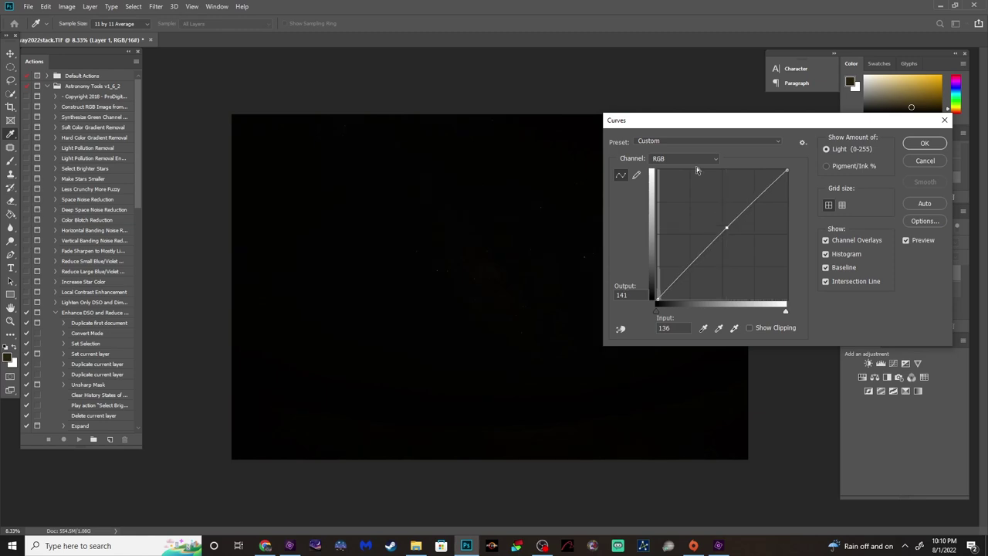
click(682, 141)
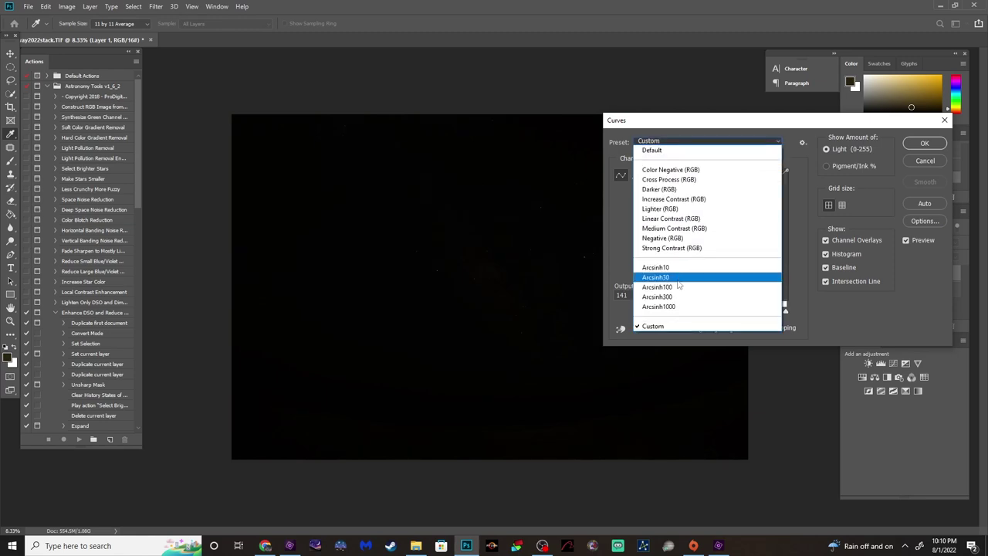
click(680, 278)
click(915, 145)
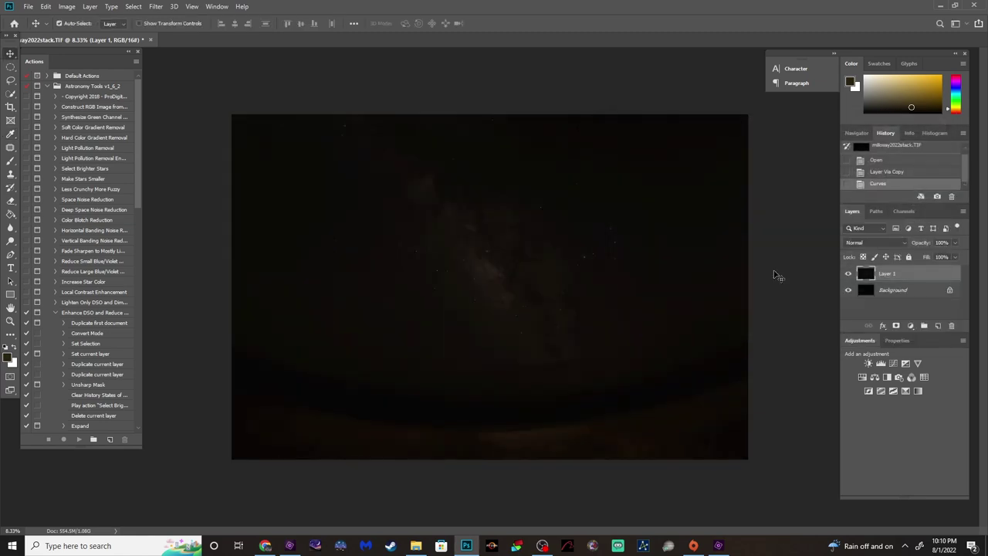
- Brighten Layer 1 with a Levels adjustment, setting the midtone input to 1.64 and the white input to 237
key(ctrl+l)
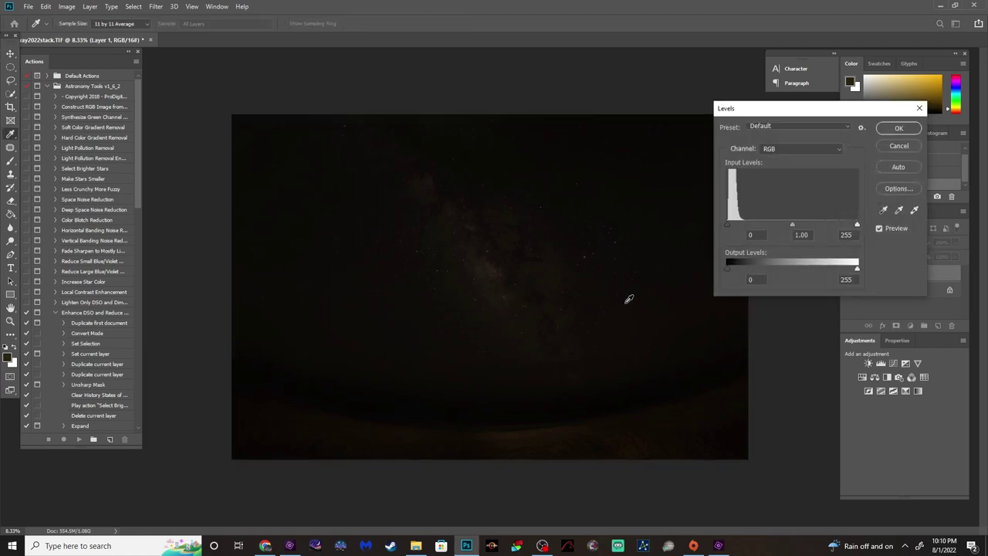
drag(787, 223, 775, 225)
drag(857, 225, 847, 226)
drag(771, 224, 766, 225)
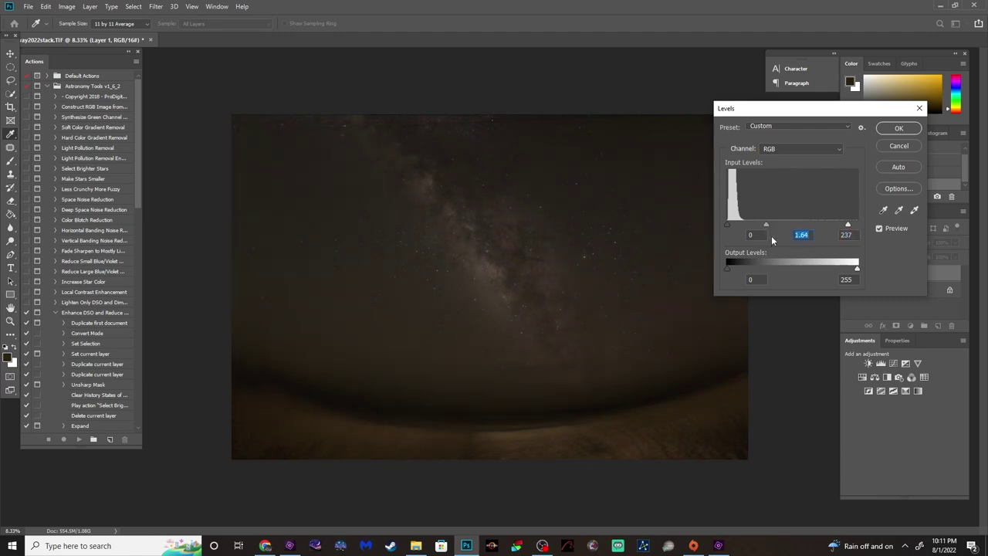
click(896, 129)
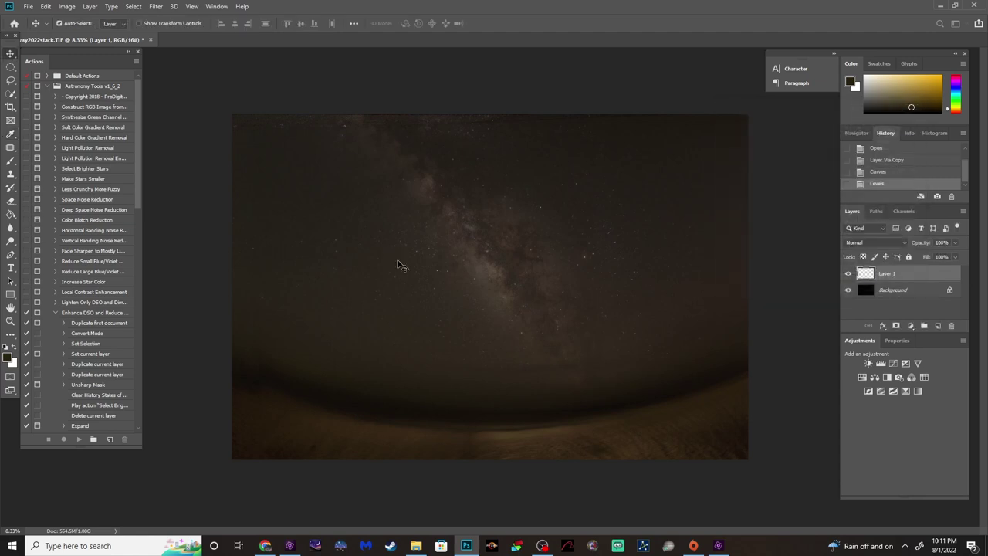
- Toggle Layer 1's visibility off and on for a before-and-after comparison, and stamp the visible layers into a new layer
click(849, 274)
click(849, 275)
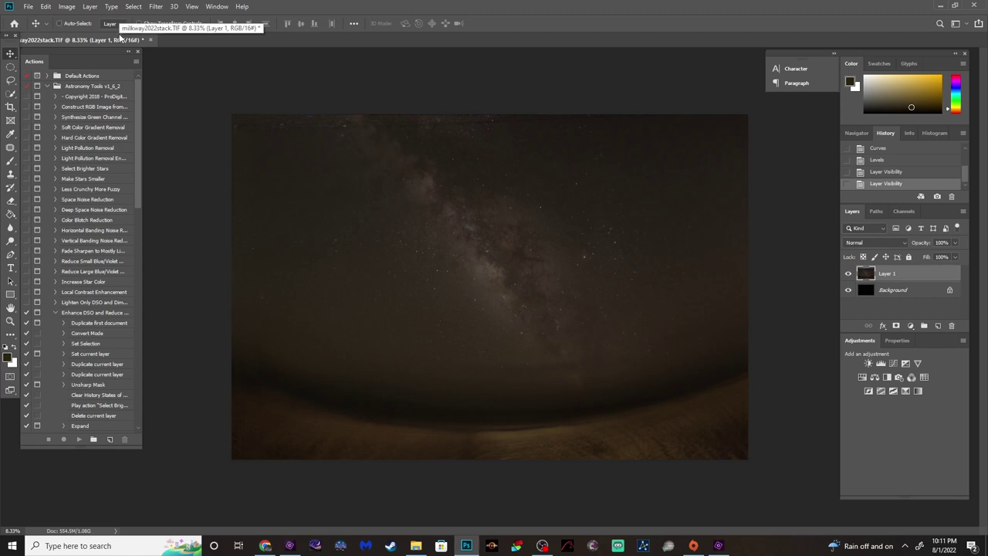
key(ctrl+shift+alt+e)
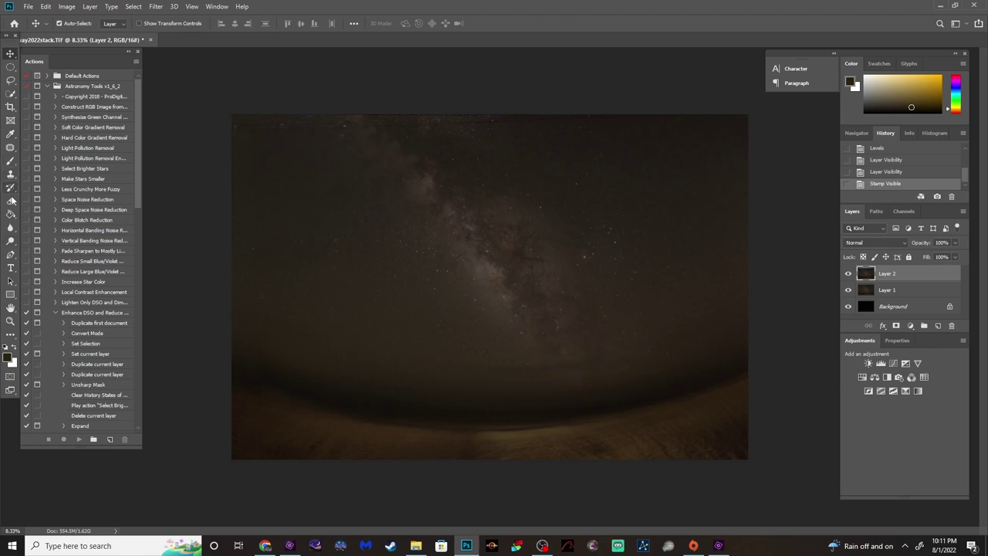
- Sample the dark sky colour beside the Milky Way with the Eyedropper and fill Layer 2 with it
click(12, 188)
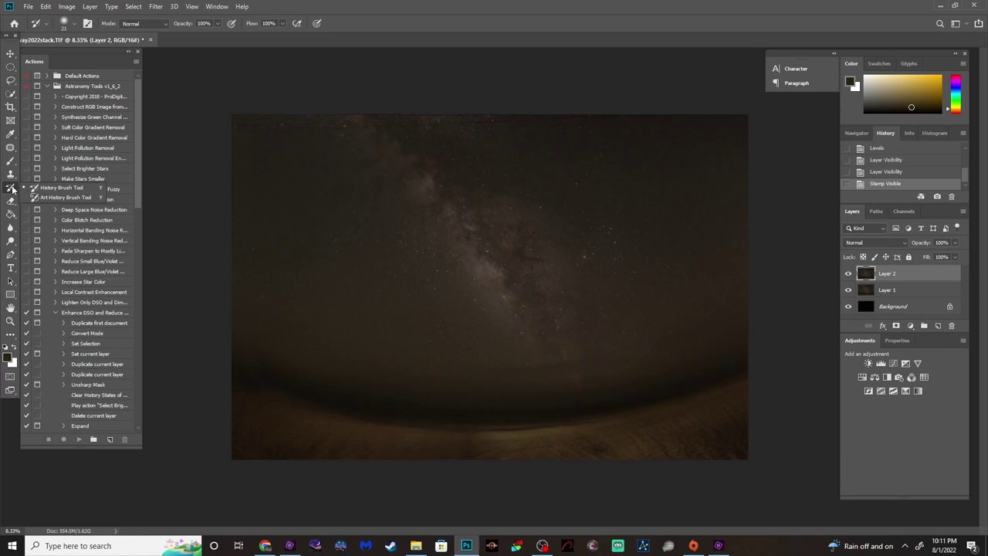
click(11, 161)
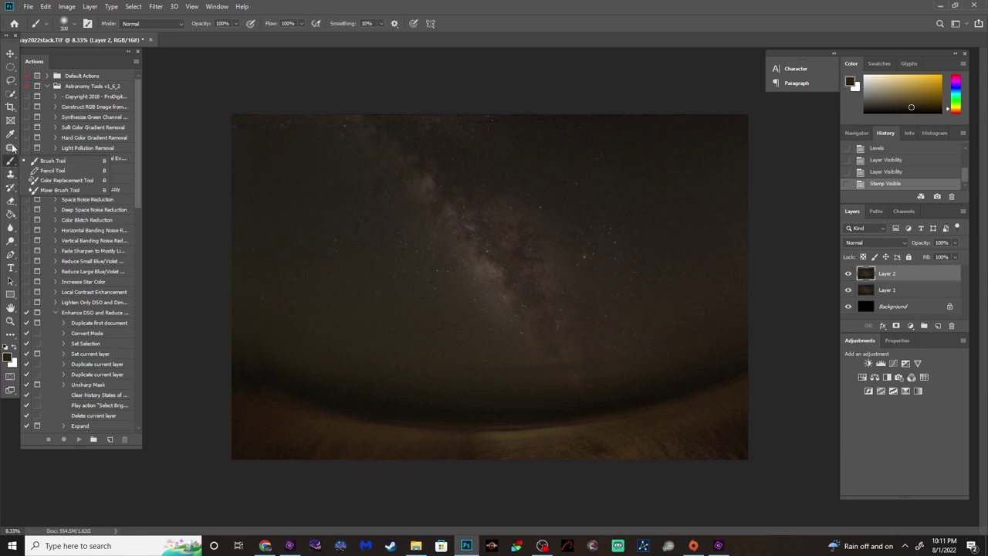
click(11, 134)
click(43, 136)
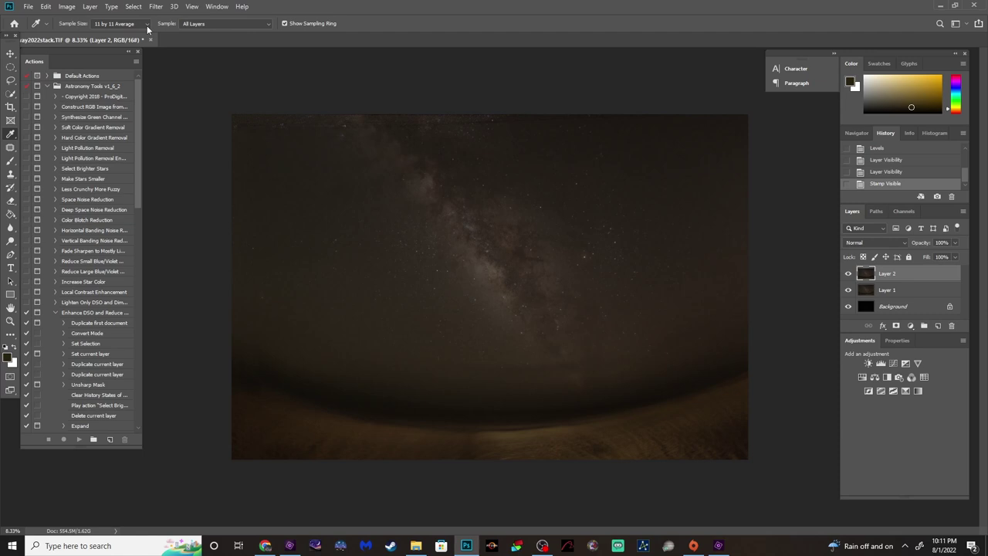
click(380, 334)
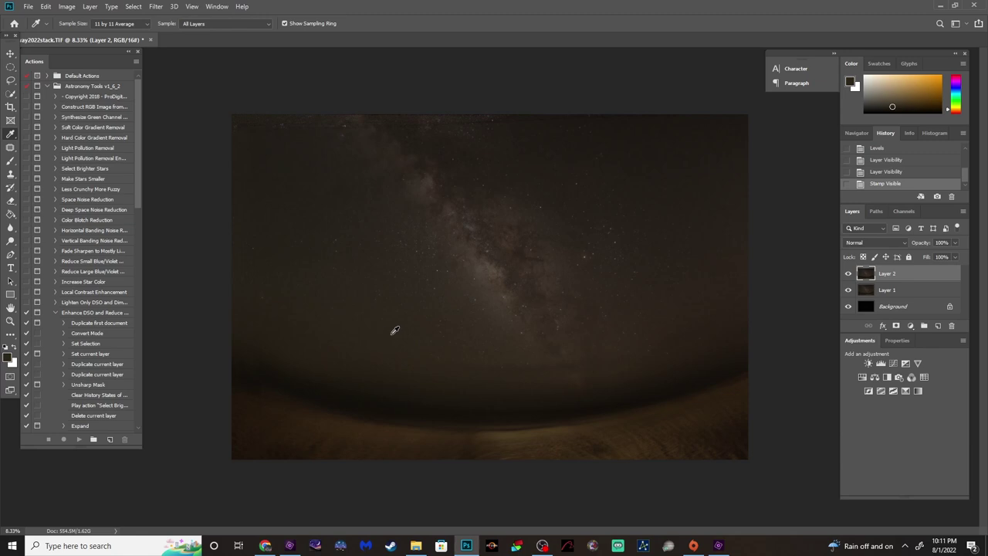
key(alt+BackSpace)
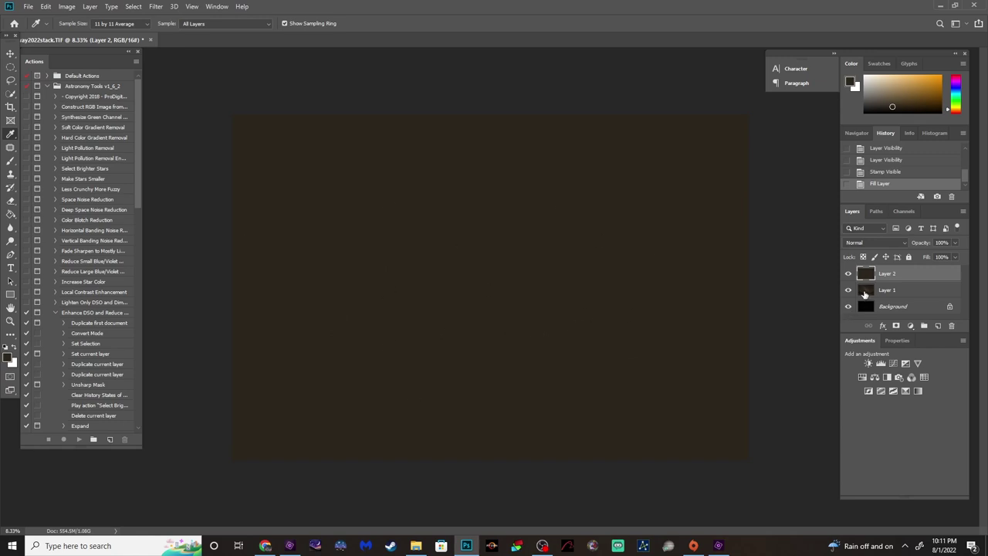
- Use Apply Image on Layer 1 with the Merged layer as source, Subtract blending, scale 1 and offset 25
click(865, 294)
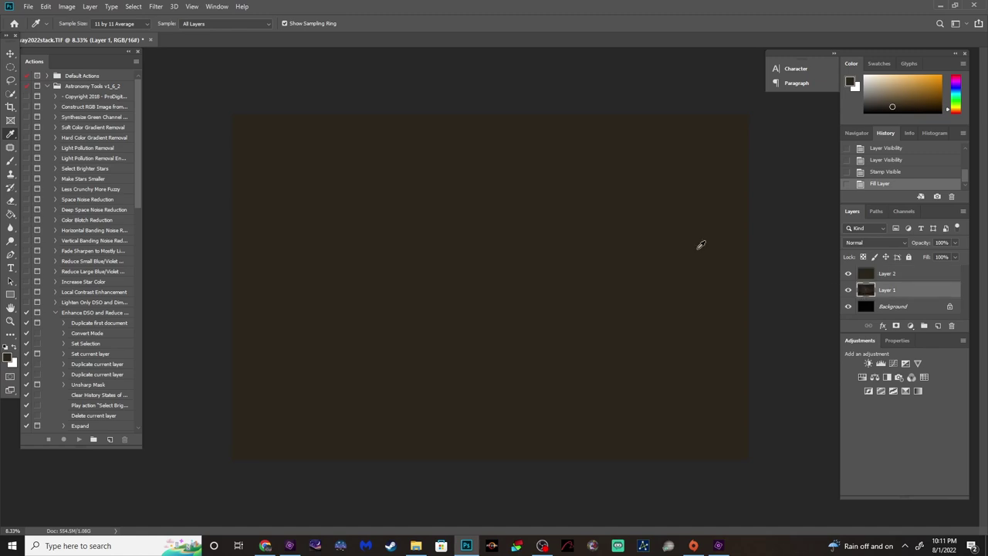
click(64, 6)
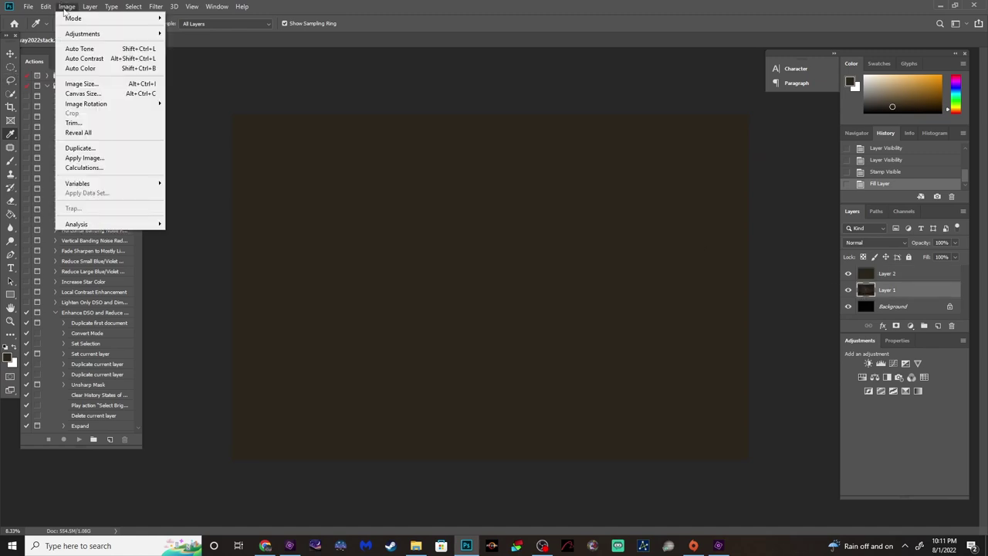
click(85, 157)
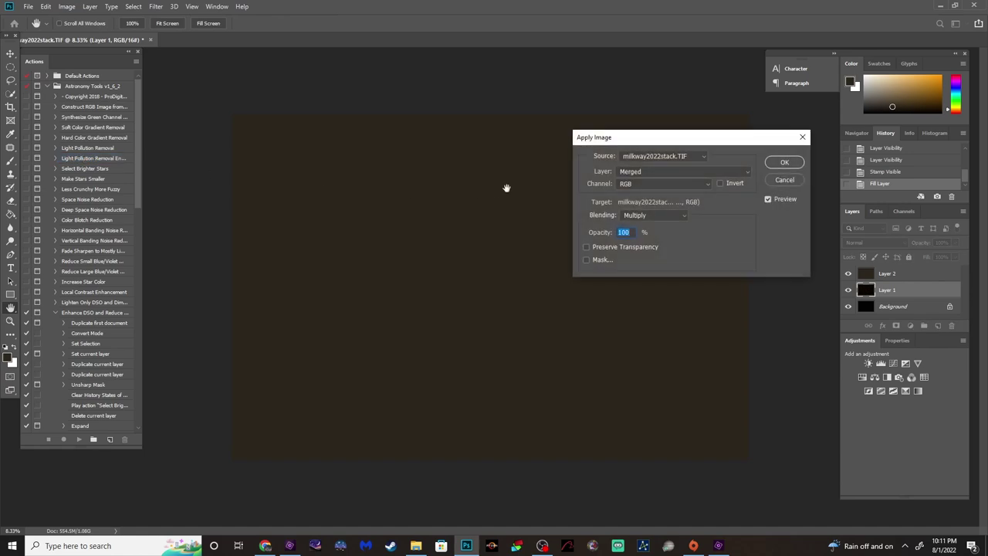
click(669, 216)
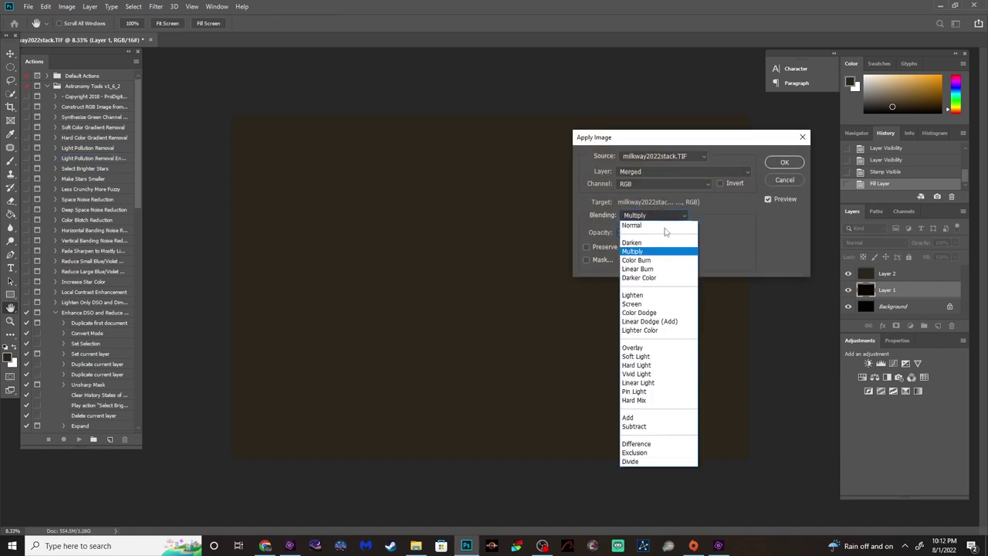
click(644, 424)
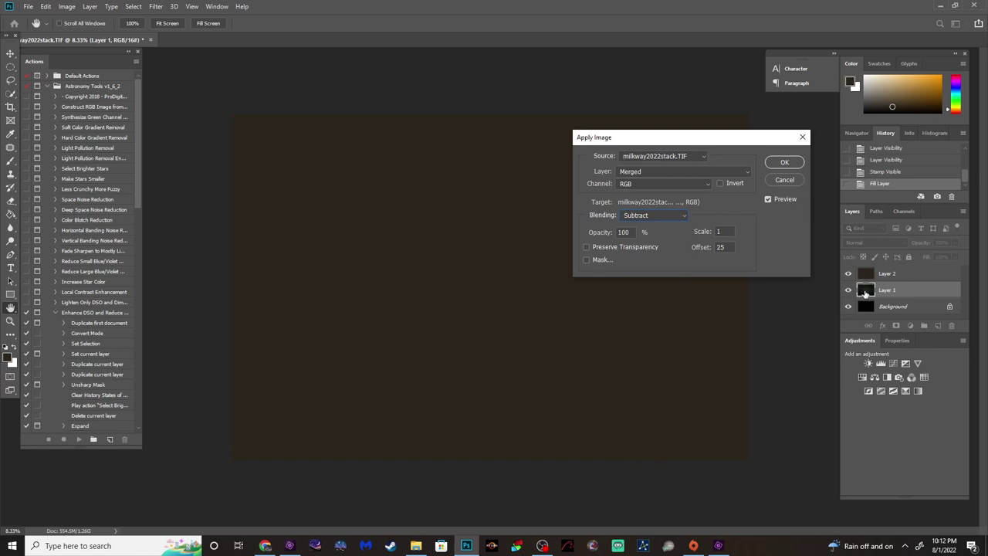
double_click(728, 246)
click(784, 162)
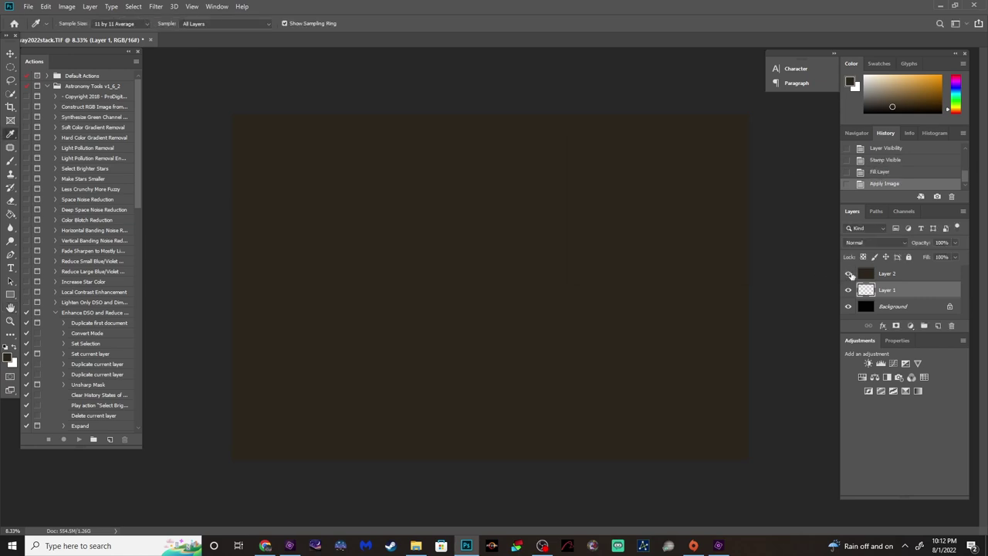
- Toggle the colour-filled Layer 2 off and on to check the result beneath, and delete Layer 2
click(849, 274)
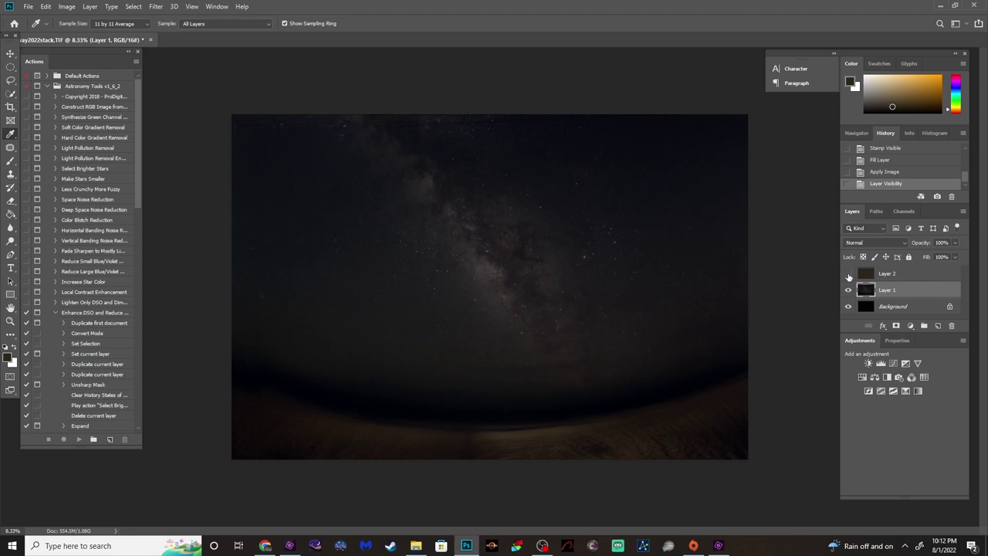
click(849, 275)
click(849, 275)
click(849, 275)
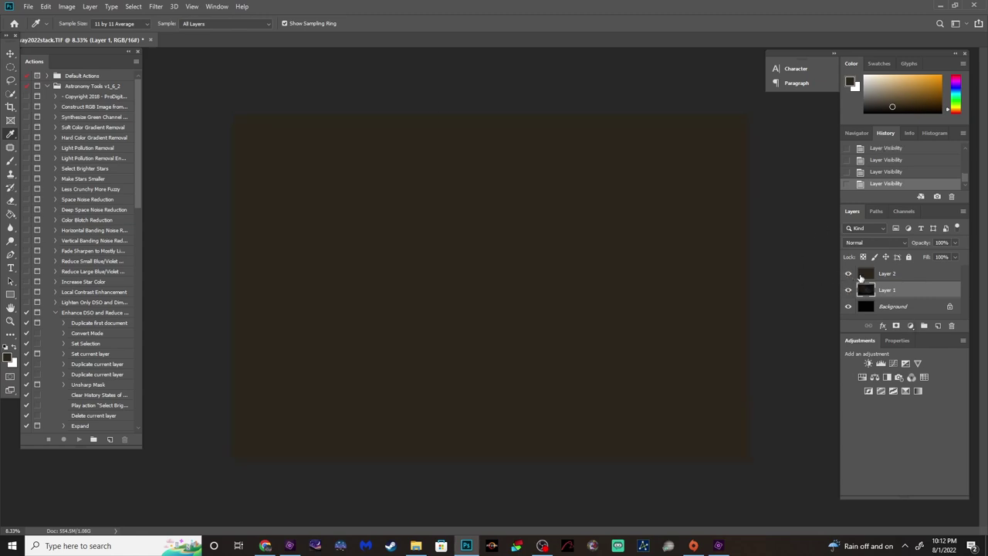
click(861, 278)
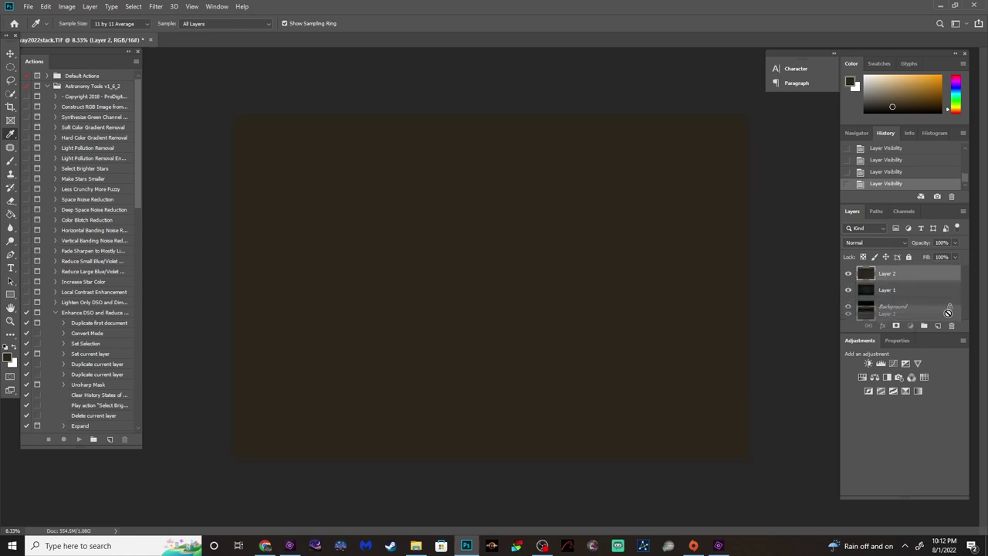
key(Delete)
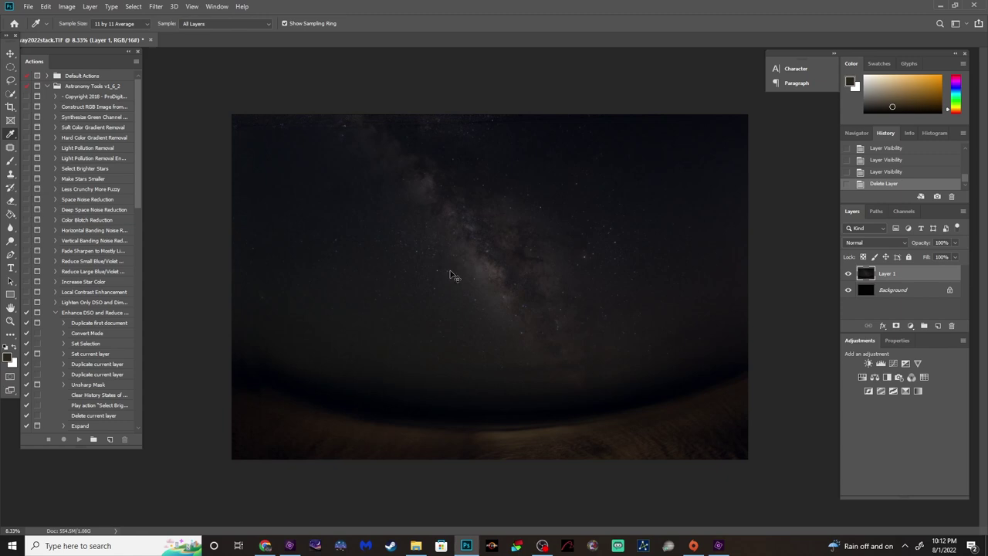
- Examine the Milky Way core and the surrounding sky up close for colour cast and star quality
key(ctrl+plus)
key(ctrl+plus)
key(ctrl+plus)
key(ctrl+plus)
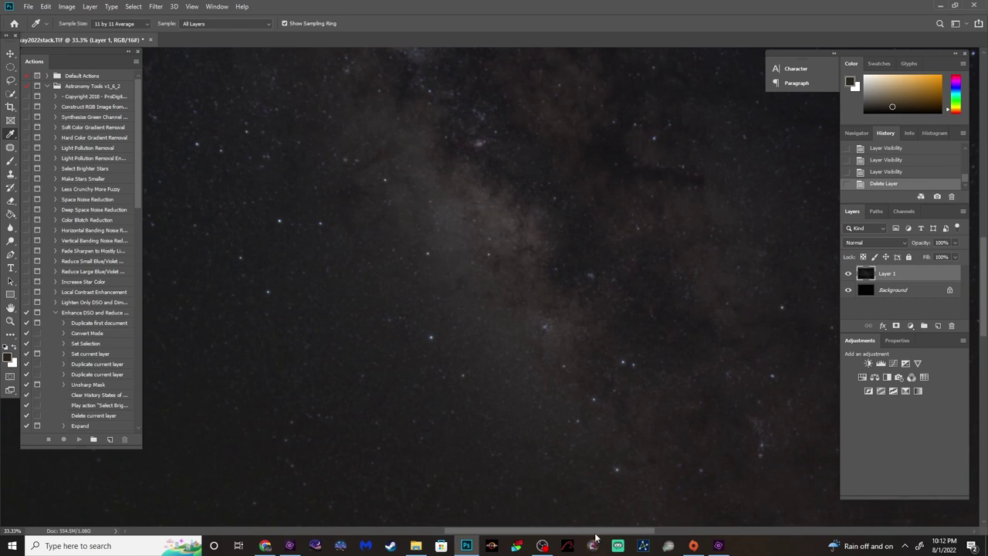
drag(594, 532, 532, 518)
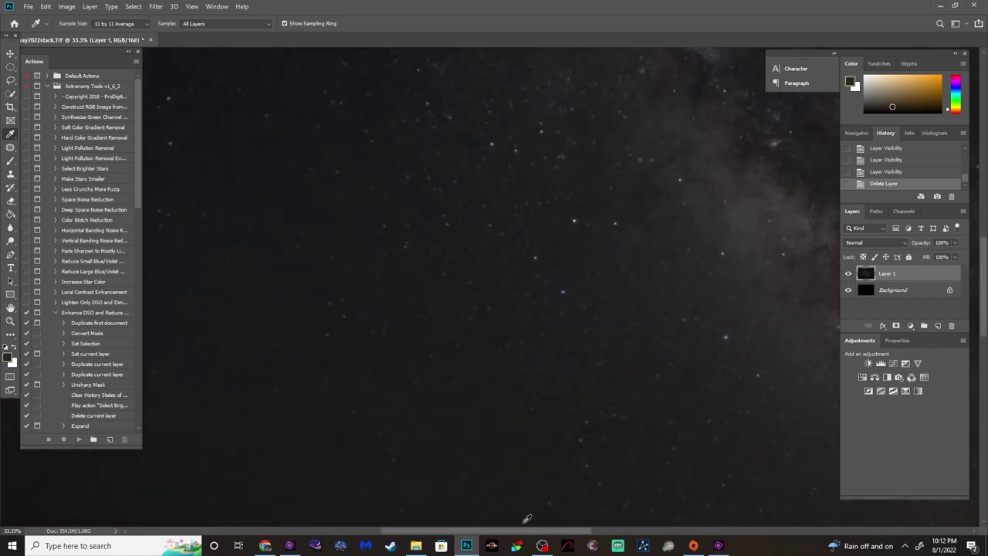
scroll(525, 515, down, 4)
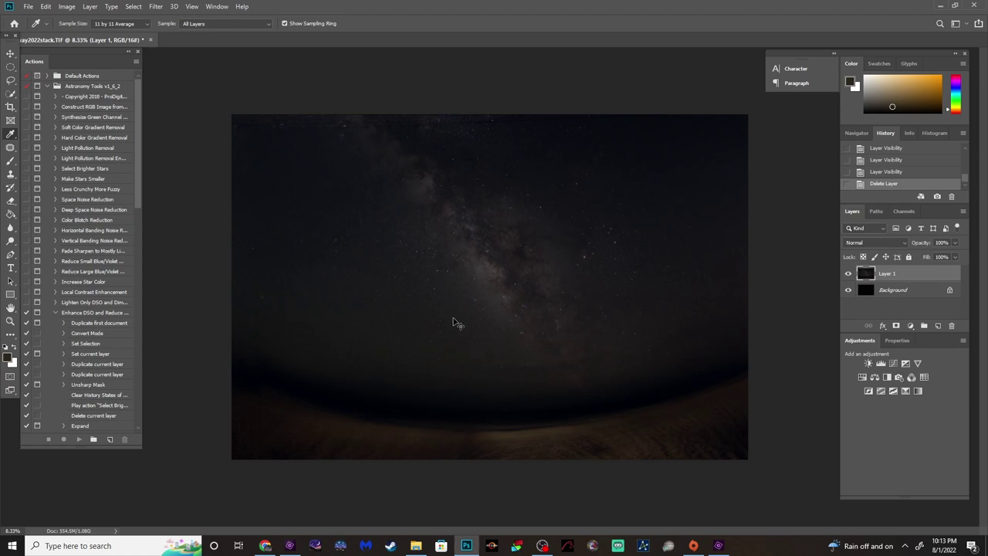
scroll(455, 324, up, 1)
scroll(482, 292, up, 3)
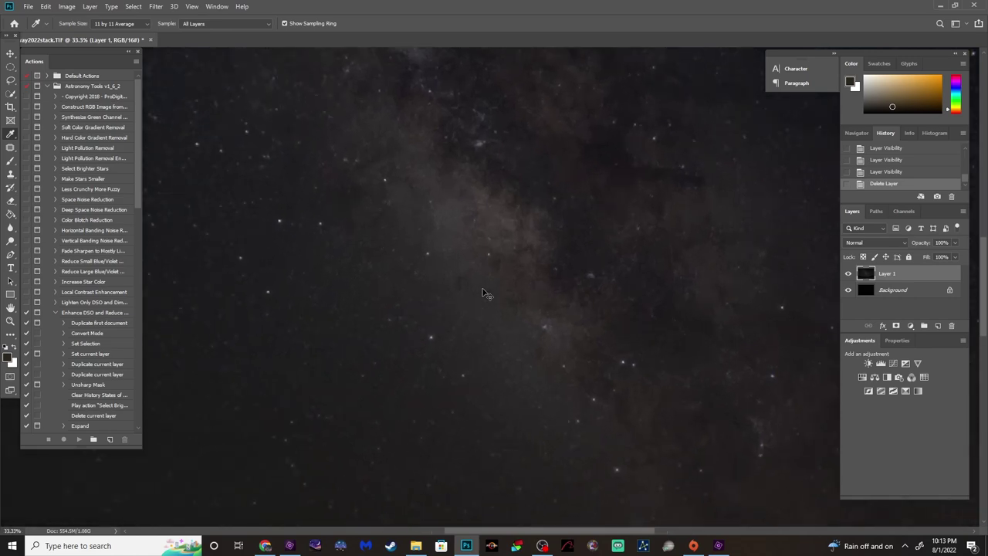
scroll(482, 293, up, 1)
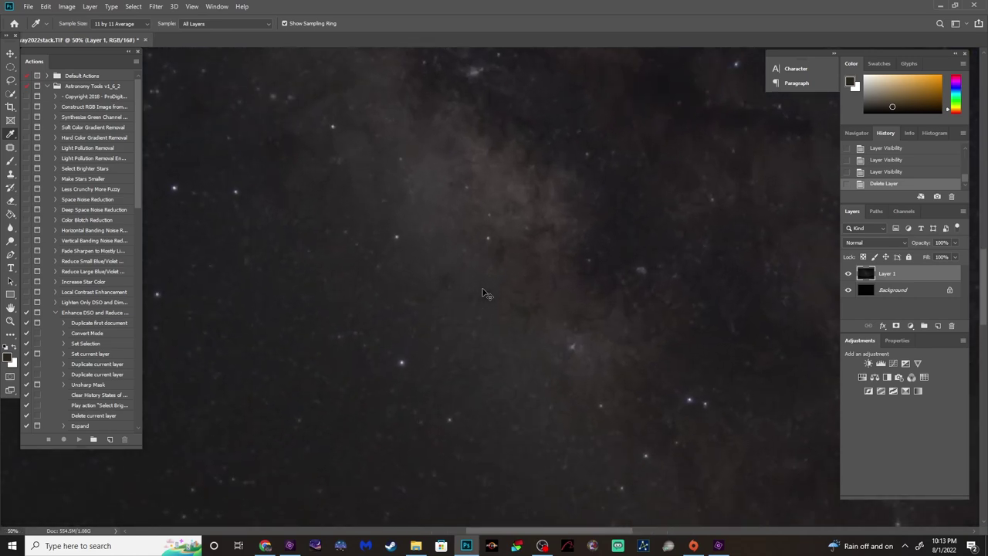
scroll(484, 290, down, 4)
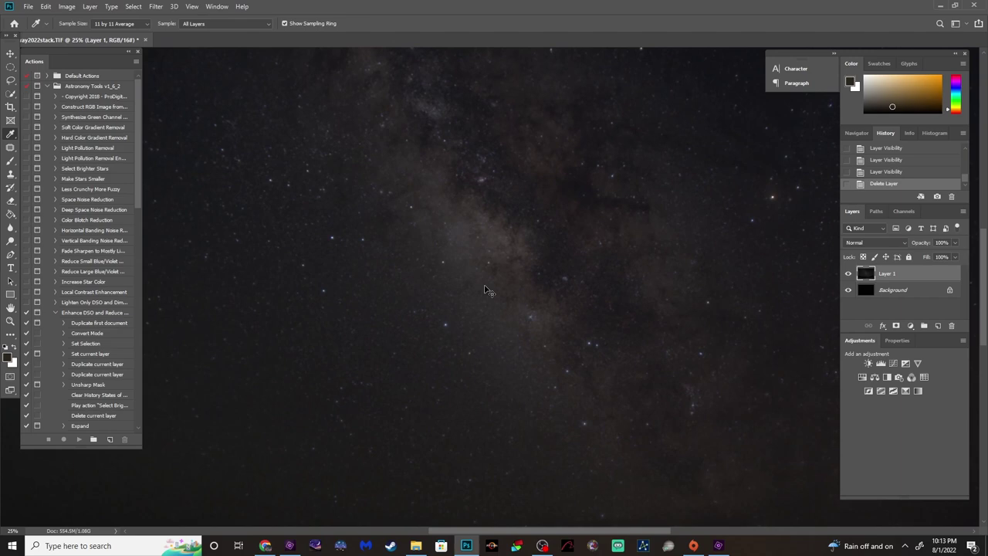
scroll(485, 290, down, 1)
scroll(484, 291, up, 1)
scroll(484, 290, down, 1)
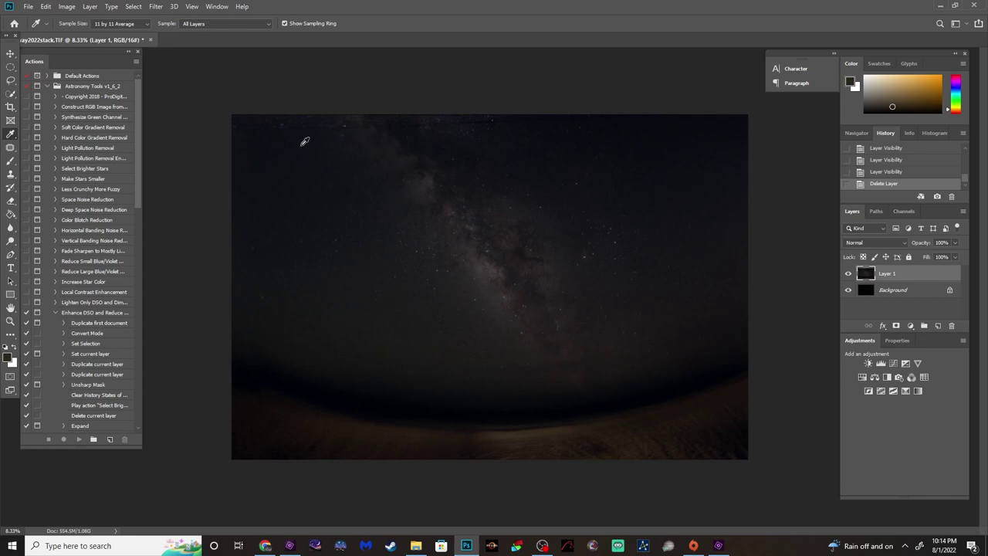
- Apply the Camera Raw Filter to Layer 1, slightly adjusting exposure, contrast, clarity and colour intensity in the Basic settings
click(155, 7)
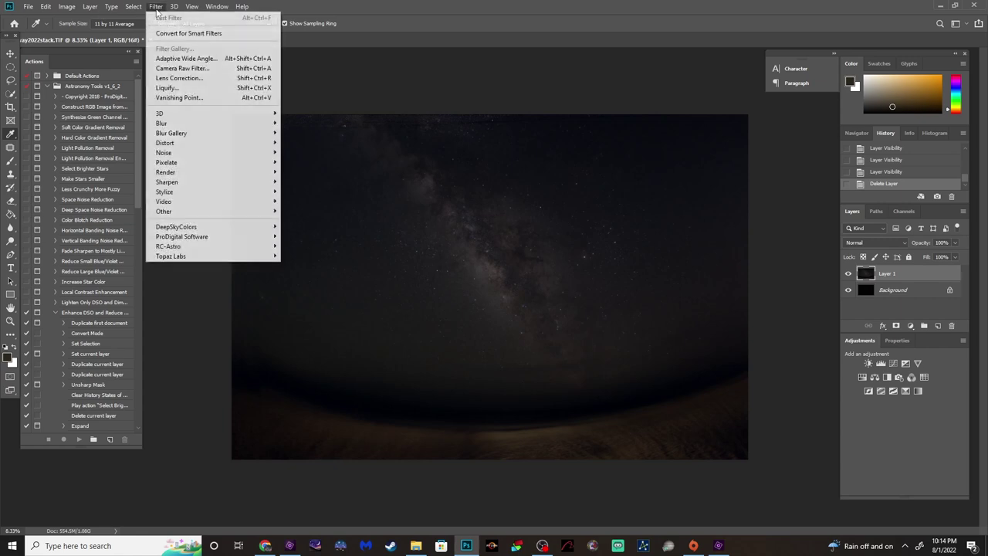
click(187, 70)
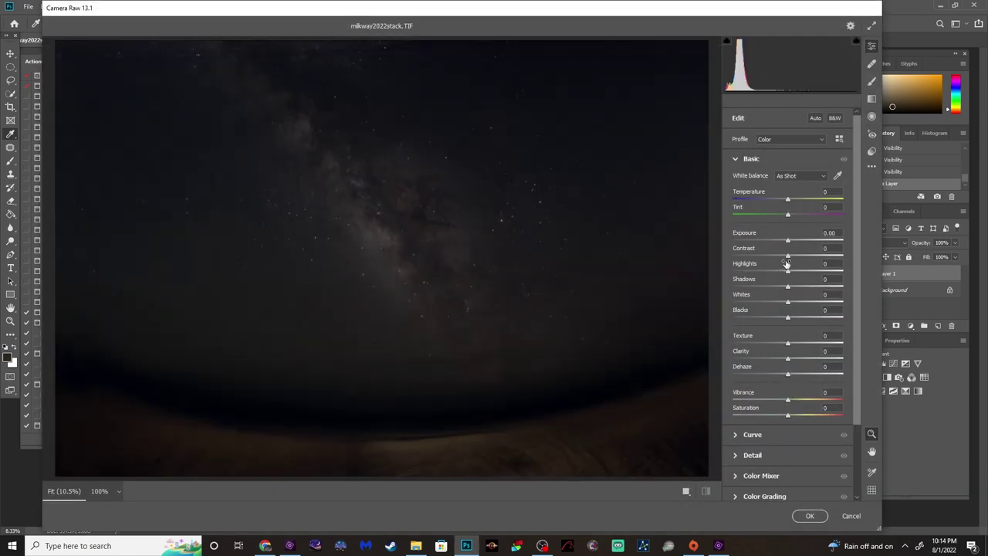
drag(788, 259, 790, 257)
click(789, 242)
click(789, 359)
drag(793, 360, 794, 360)
mouse_move(788, 400)
mouse_down()
mouse_move(804, 402)
mouse_move(799, 416)
mouse_up()
click(738, 160)
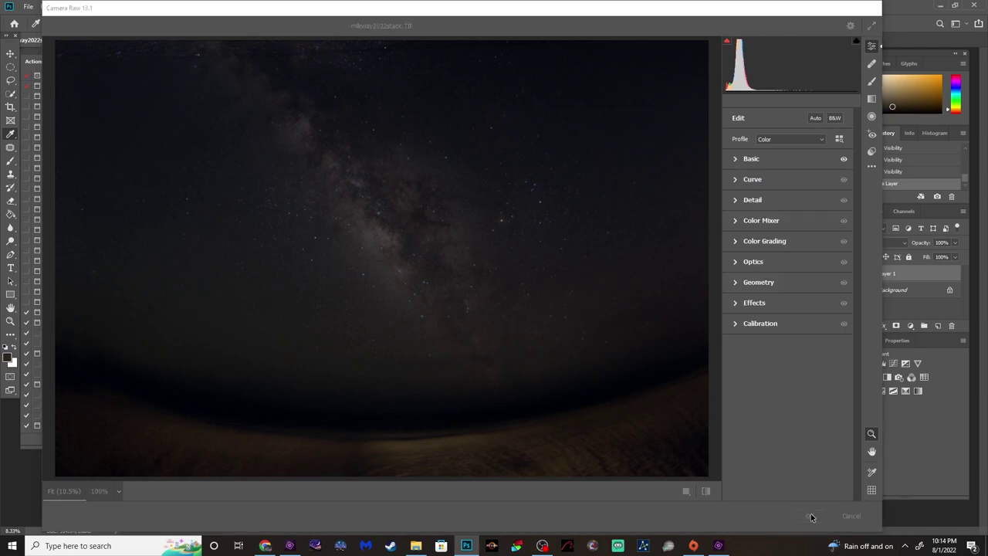
click(809, 516)
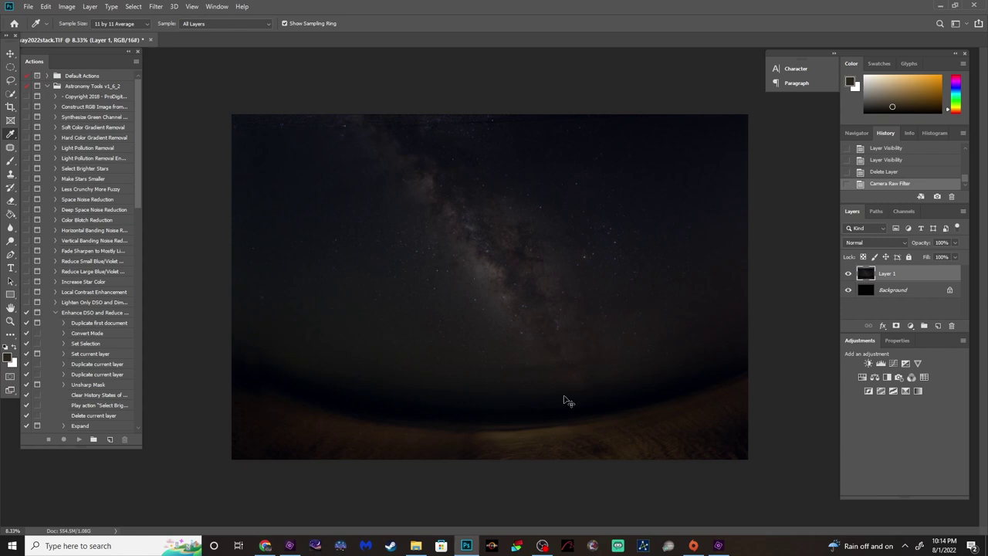
- Brighten Layer 1 with an RGB Curves adjustment, raising the upper midtones and placing a shadow point at about input 49, output 78
key(ctrl+m)
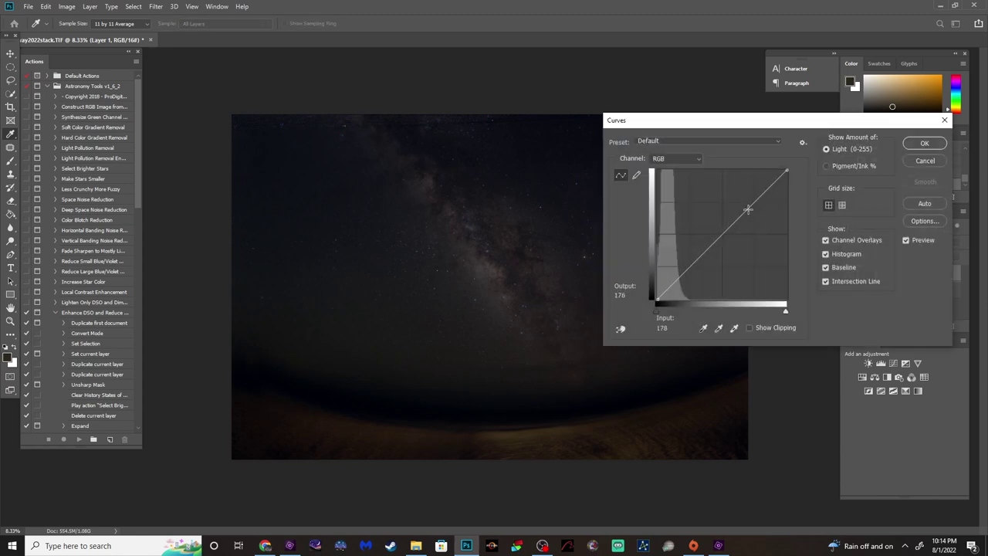
drag(747, 208, 713, 210)
click(683, 259)
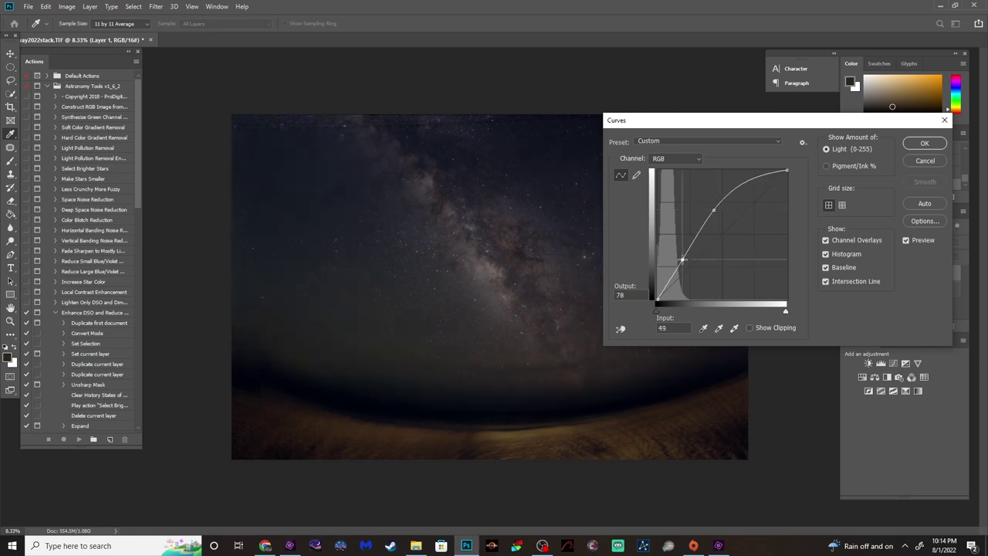
drag(682, 260, 683, 260)
click(924, 144)
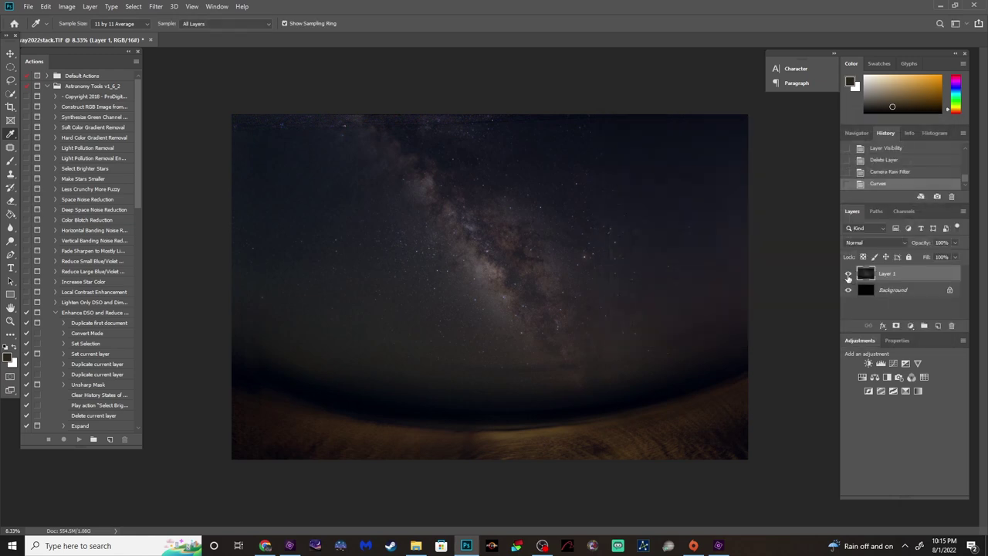
- Toggle Layer 1's visibility for a before-and-after comparison and examine the brightened Milky Way at several magnifications
click(848, 275)
click(848, 275)
scroll(519, 326, up, 3)
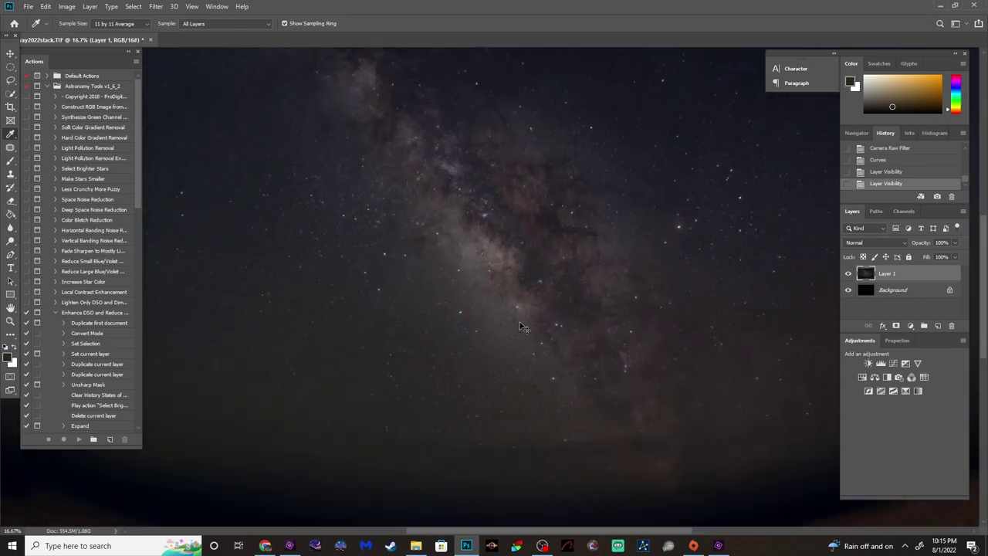
scroll(520, 327, up, 1)
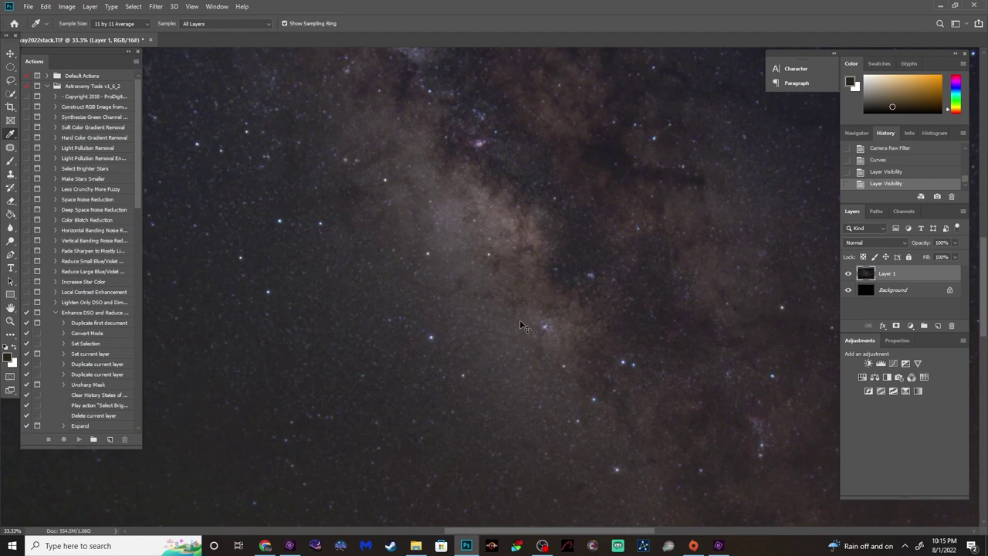
scroll(519, 327, down, 3)
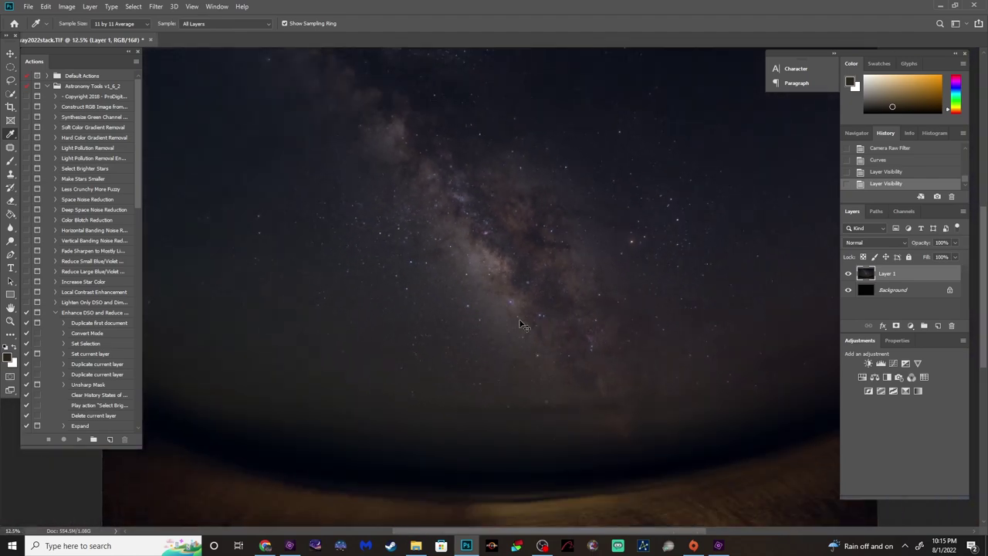
scroll(637, 274, up, 1)
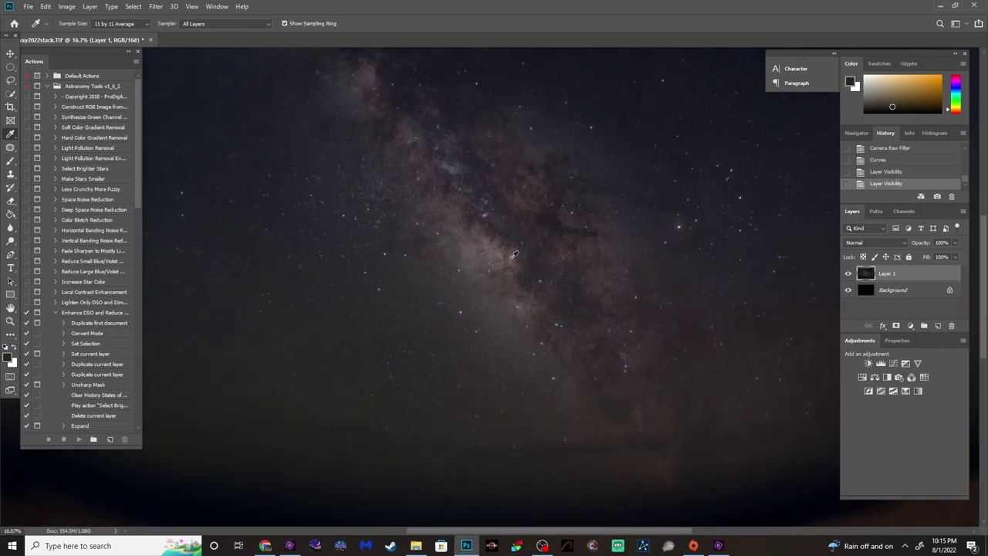
scroll(621, 398, down, 3)
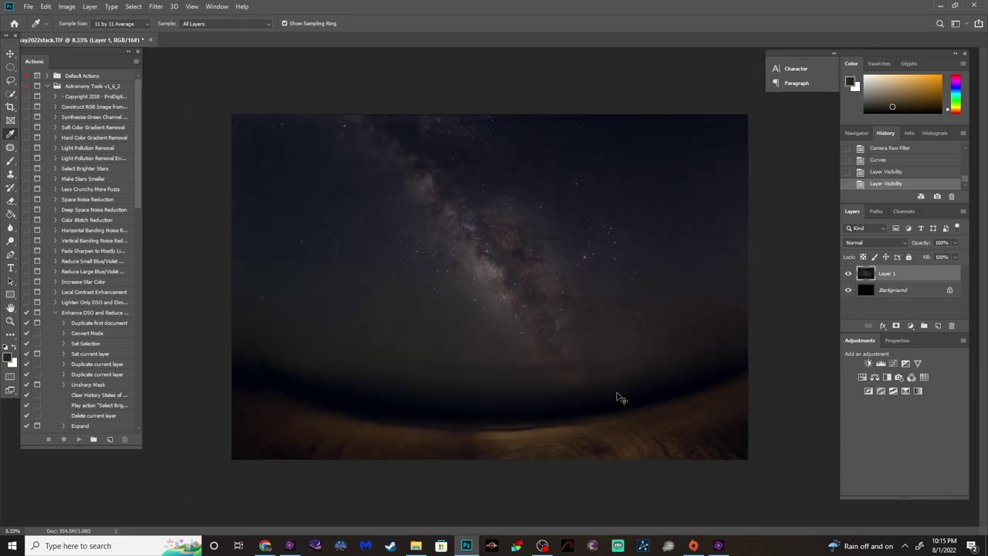
scroll(619, 396, up, 1)
- Crop thin strips off all four edges of the image and flatten its layers
click(10, 107)
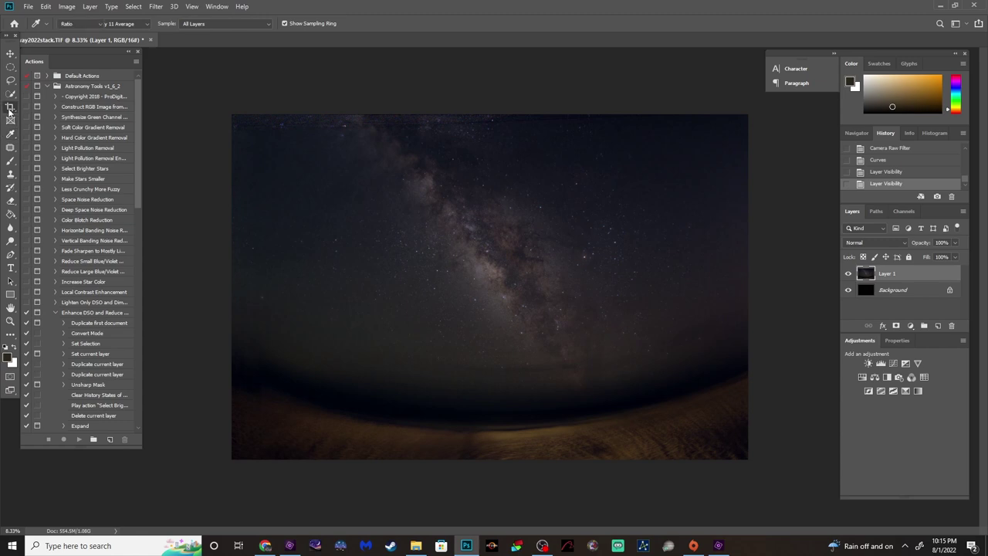
drag(489, 114, 490, 122)
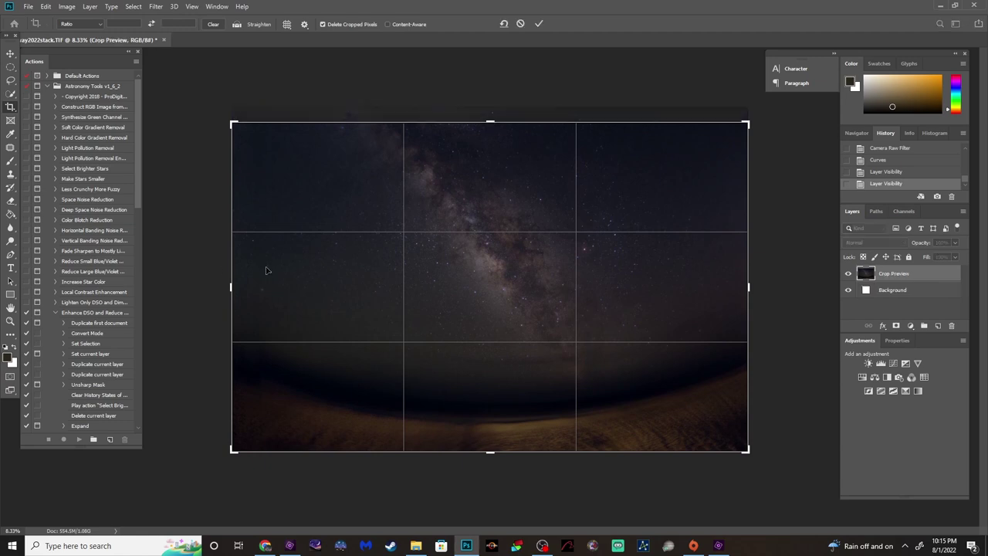
drag(234, 285, 236, 286)
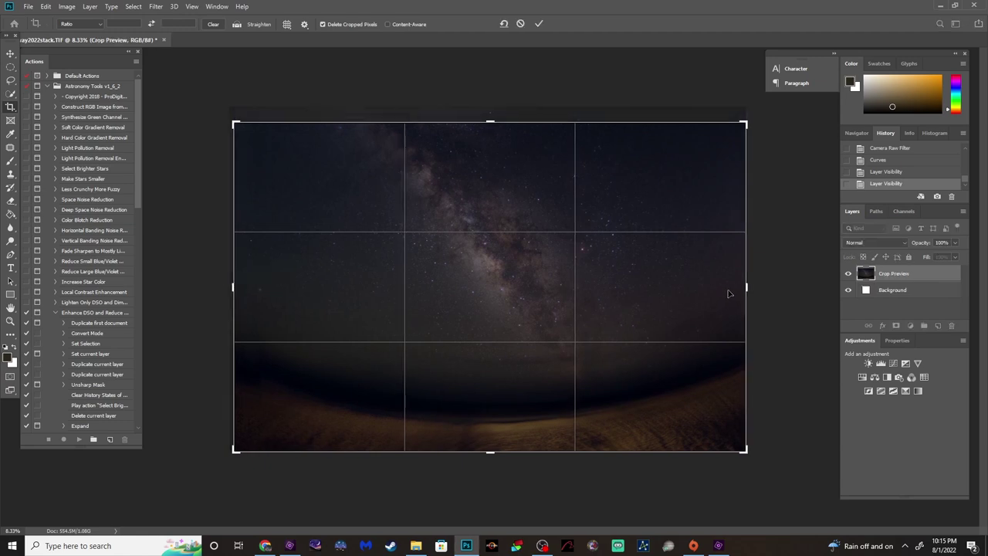
drag(746, 287, 741, 287)
drag(490, 450, 491, 449)
key(Return)
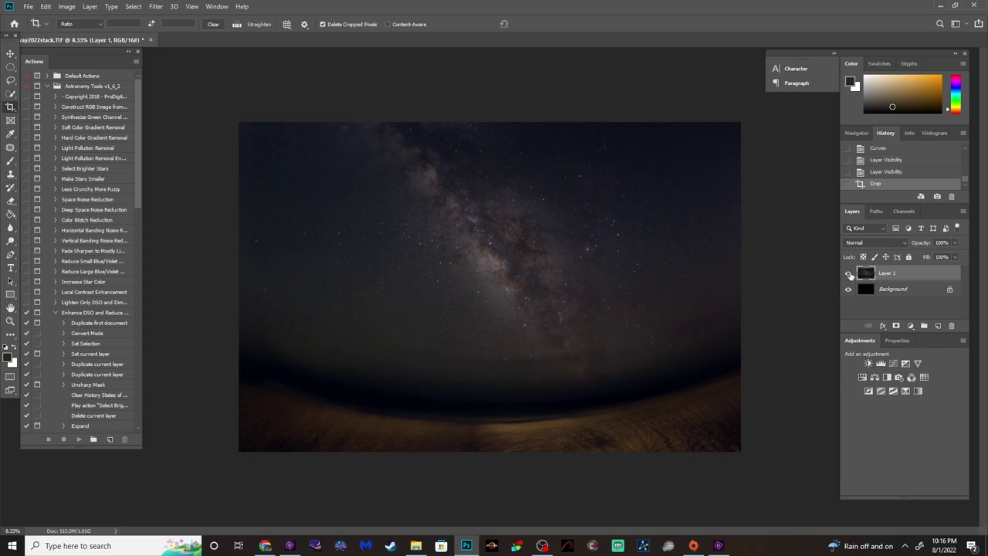
click(87, 7)
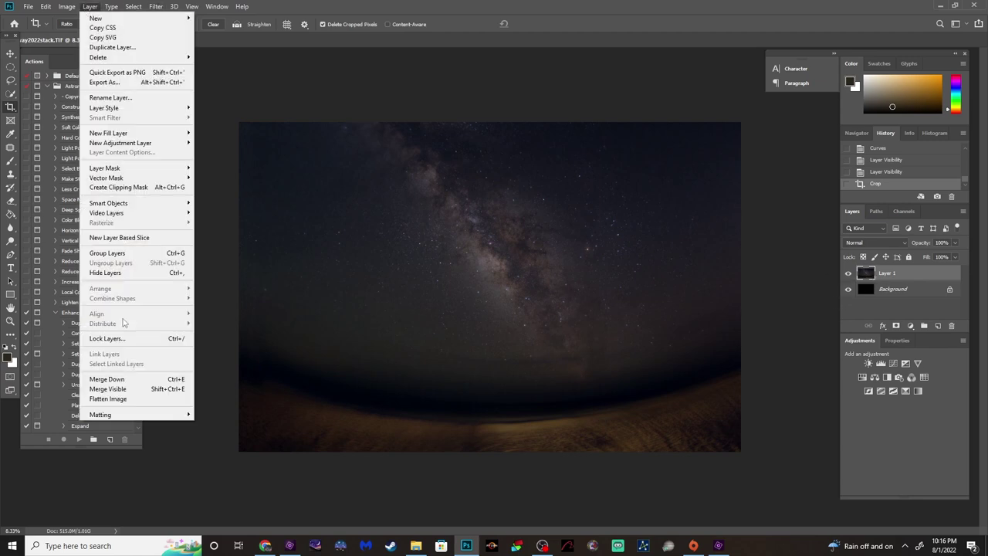
click(108, 398)
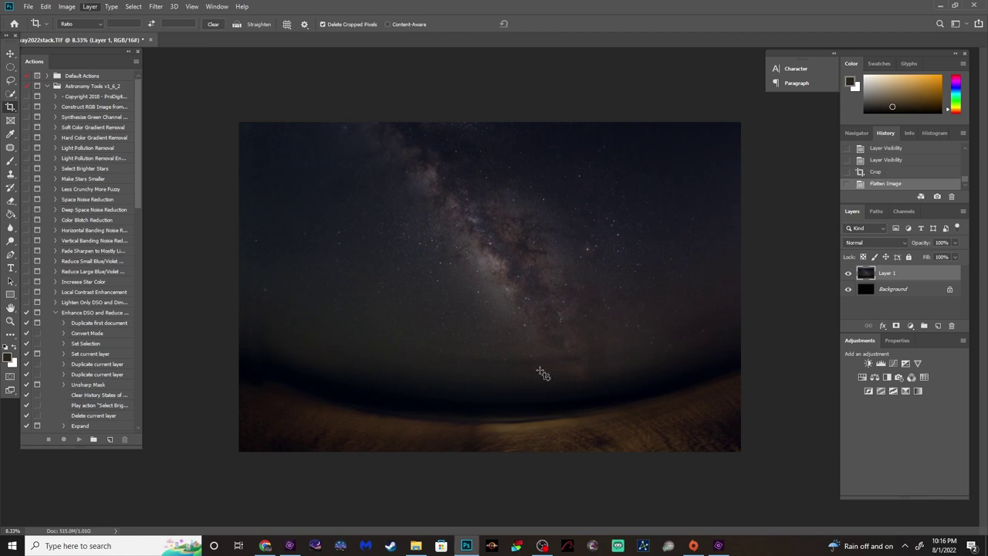